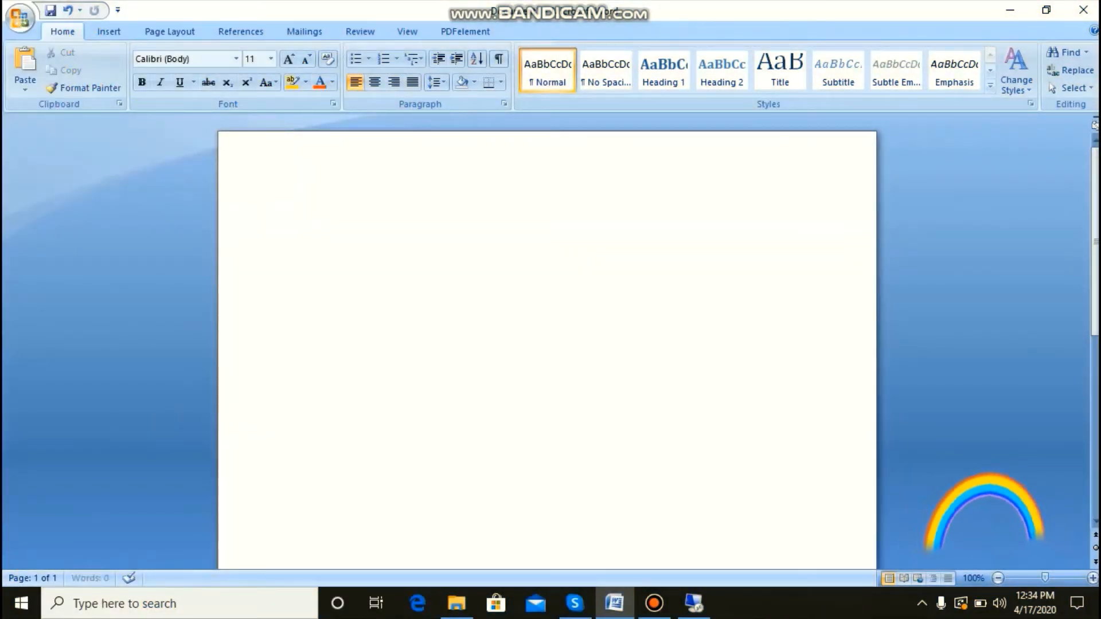
# Step: Paste the copied research text into the blank document and make the title "Research types and examples" bold
pyautogui.write('Research types and examples  There are five types of research.  1.\tApplication 2.\tStrategy 3.\tTime 4.\tObjective 5.\tType of information')
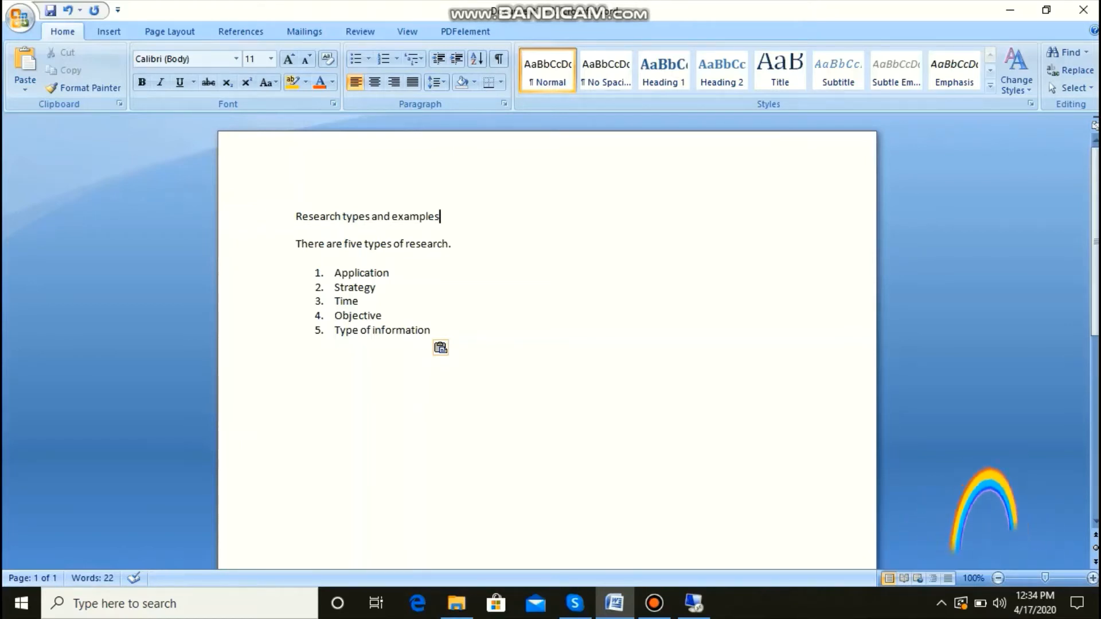
pyautogui.hotkey('shift', 'Left')
pyautogui.hotkey('shift', 'Left')
pyautogui.hotkey('shift', 'Left')
pyautogui.hotkey('shift', 'Left')
pyautogui.hotkey('shift', 'Left')
pyautogui.hotkey('shift', 'Left')
pyautogui.hotkey('shift', 'Left')
pyautogui.hotkey('shift', 'Left')
pyautogui.hotkey('shift', 'Left')
pyautogui.hotkey('shift', 'Left')
pyautogui.hotkey('shift', 'Left')
pyautogui.hotkey('shift', 'Left')
pyautogui.hotkey('shift', 'Left')
pyautogui.hotkey('shift', 'Left')
pyautogui.hotkey('shift', 'Left')
pyautogui.hotkey('shift', 'Left')
pyautogui.hotkey('shift', 'Left')
pyautogui.hotkey('shift', 'Left')
pyautogui.hotkey('shift', 'Left')
pyautogui.hotkey('shift', 'Left')
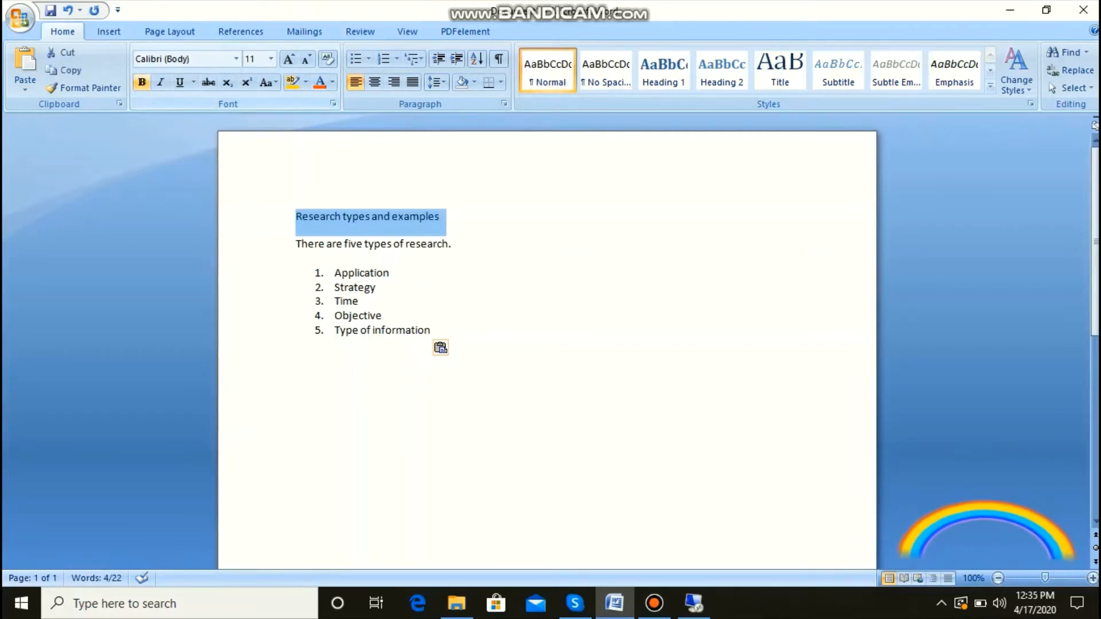
pyautogui.click(141, 82)
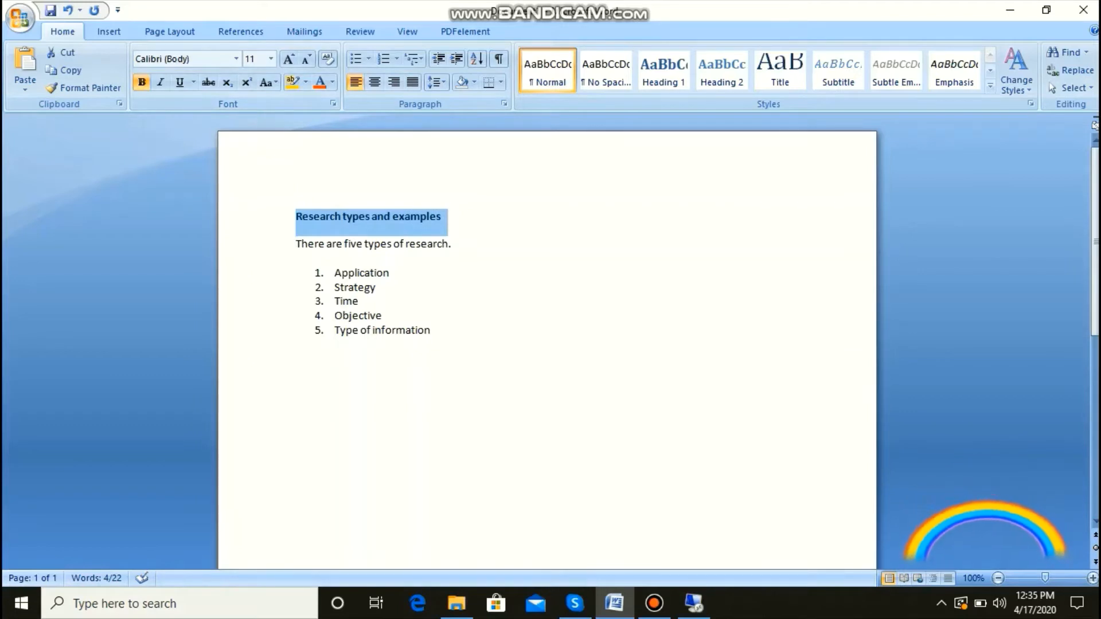
pyautogui.click(442, 217)
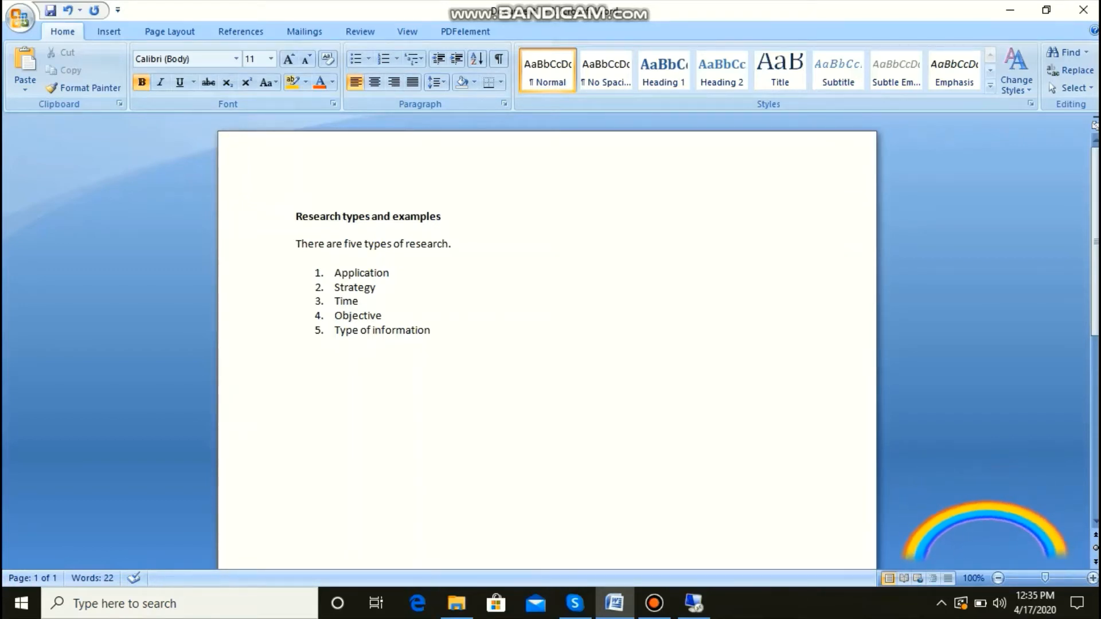
# Step: Underline the title "Research types and examples"
pyautogui.moveTo(443, 217); pyautogui.dragTo(296, 218)
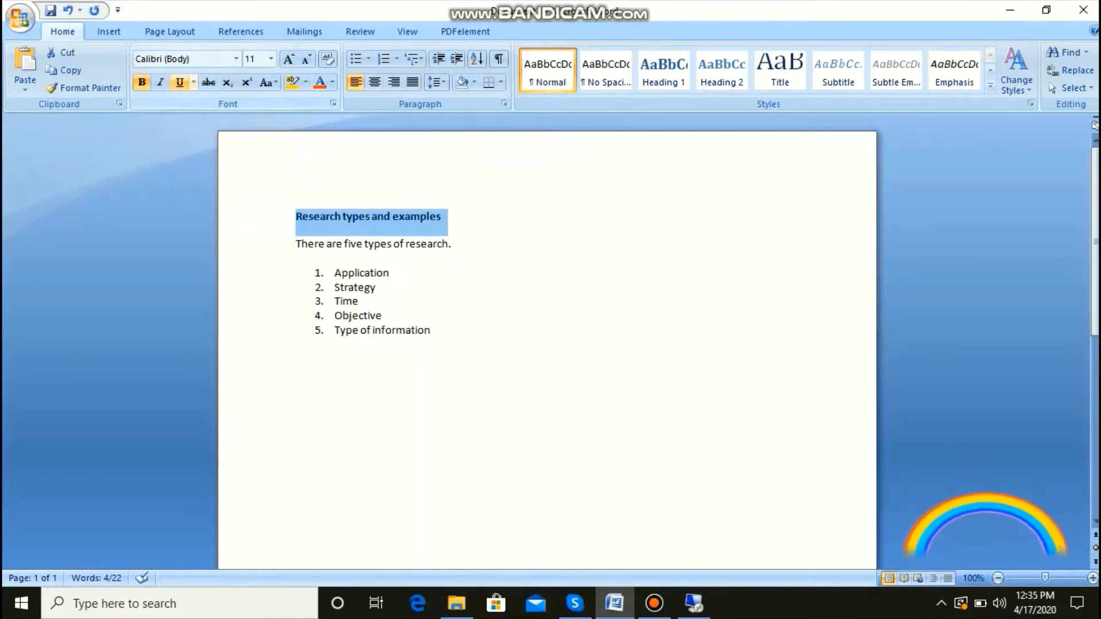
pyautogui.click(180, 82)
pyautogui.click(390, 273)
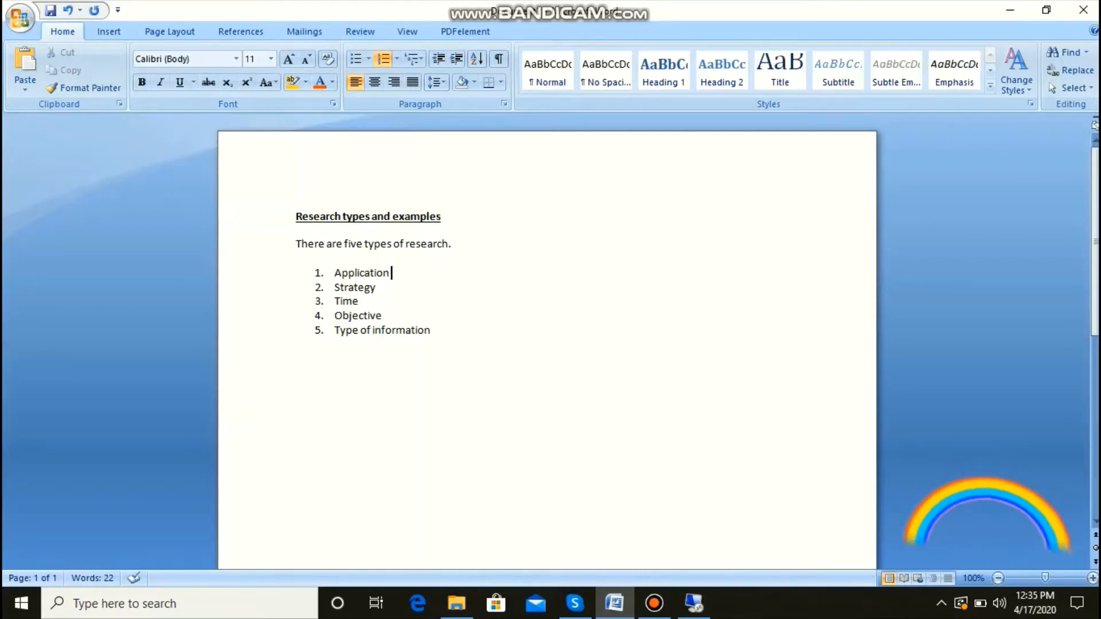
# Step: Center the title "Research types and examples" on the page
pyautogui.click(442, 217)
pyautogui.moveTo(442, 217); pyautogui.dragTo(295, 216)
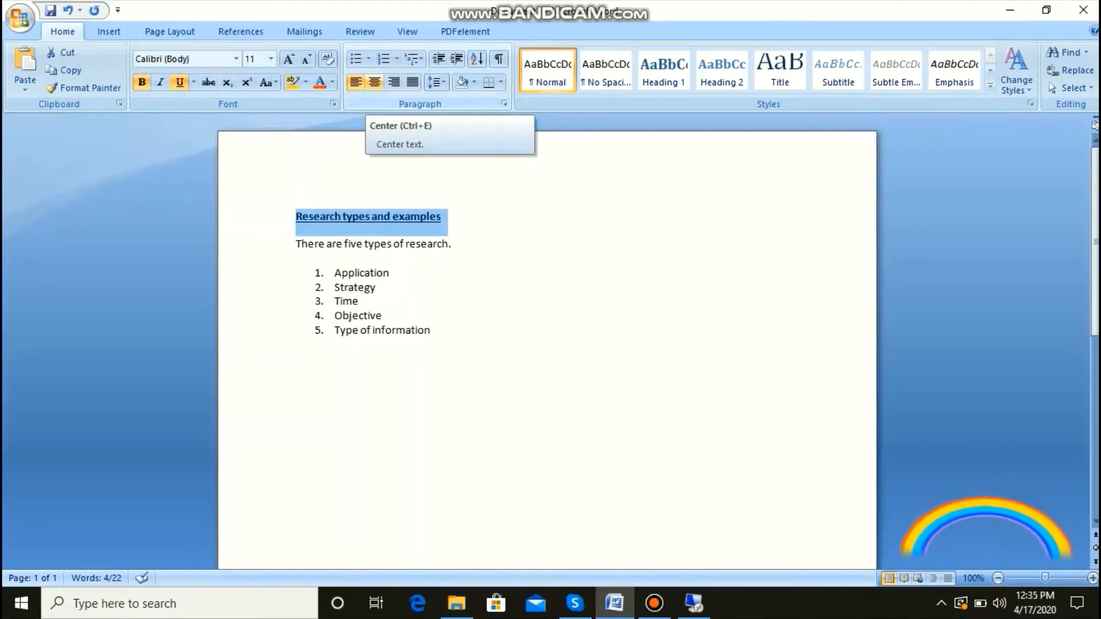
pyautogui.click(374, 82)
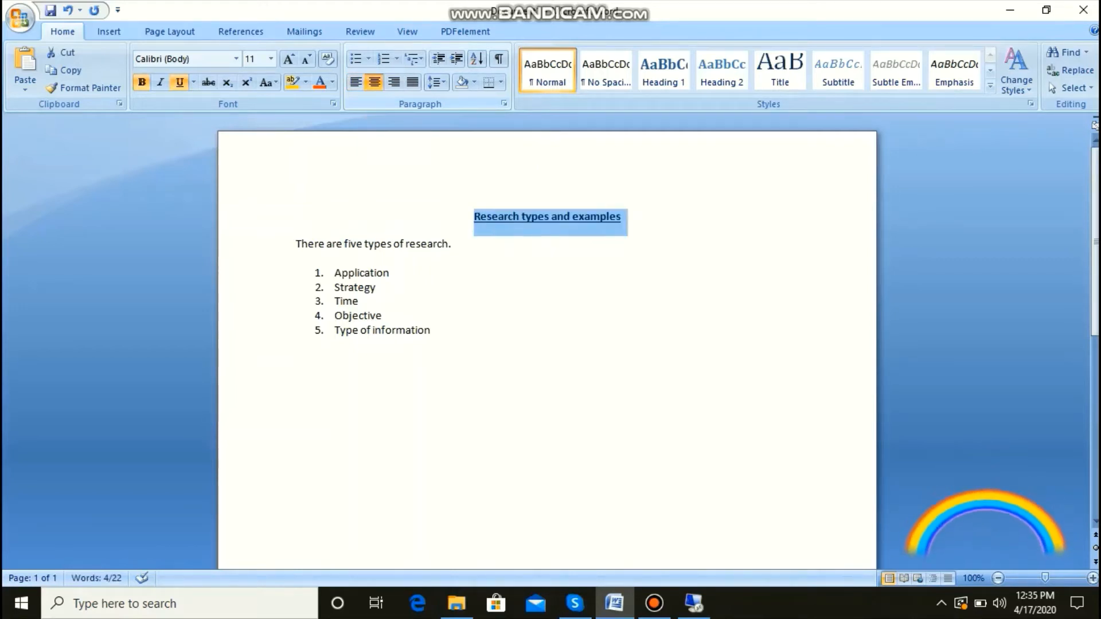
pyautogui.click(385, 316)
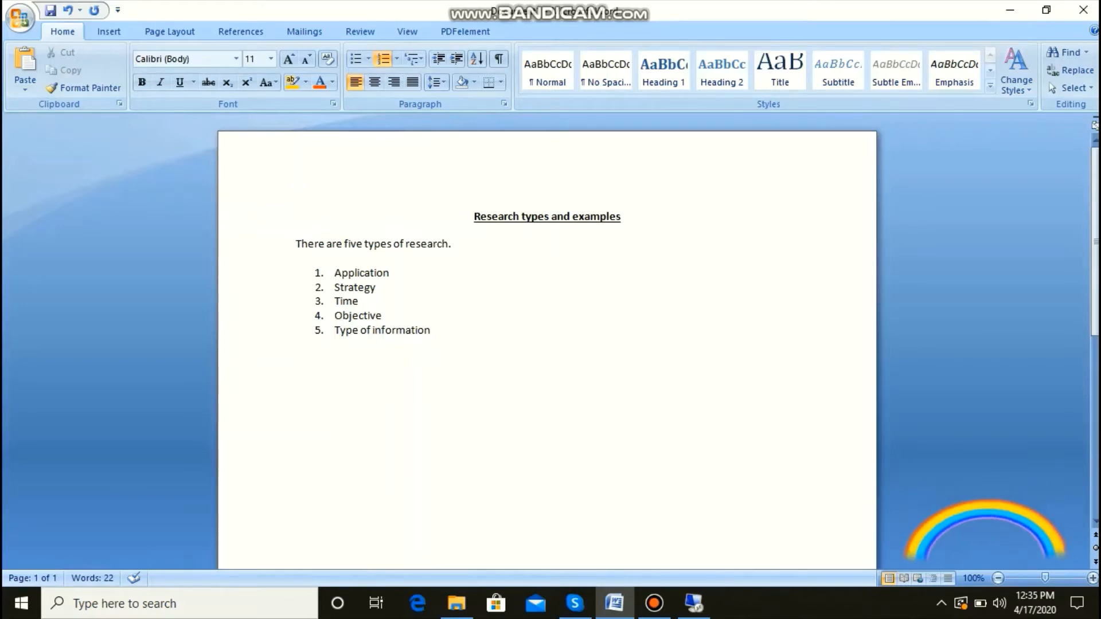
# Step: Italicize the sentence "There are five types of research." below the title
pyautogui.moveTo(452, 245); pyautogui.dragTo(296, 244)
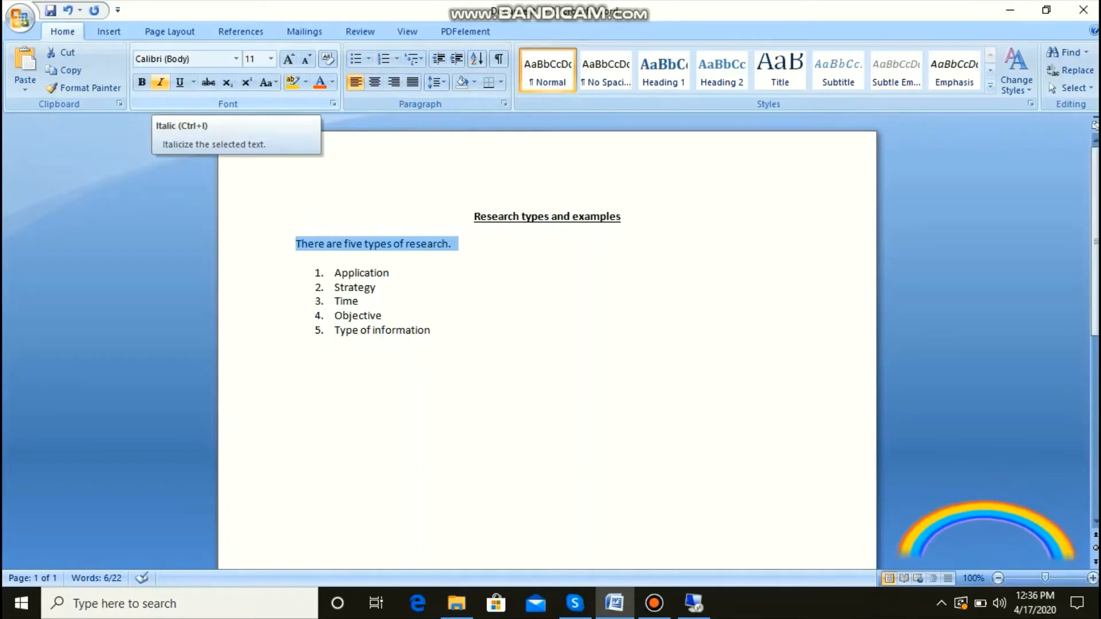
pyautogui.click(160, 82)
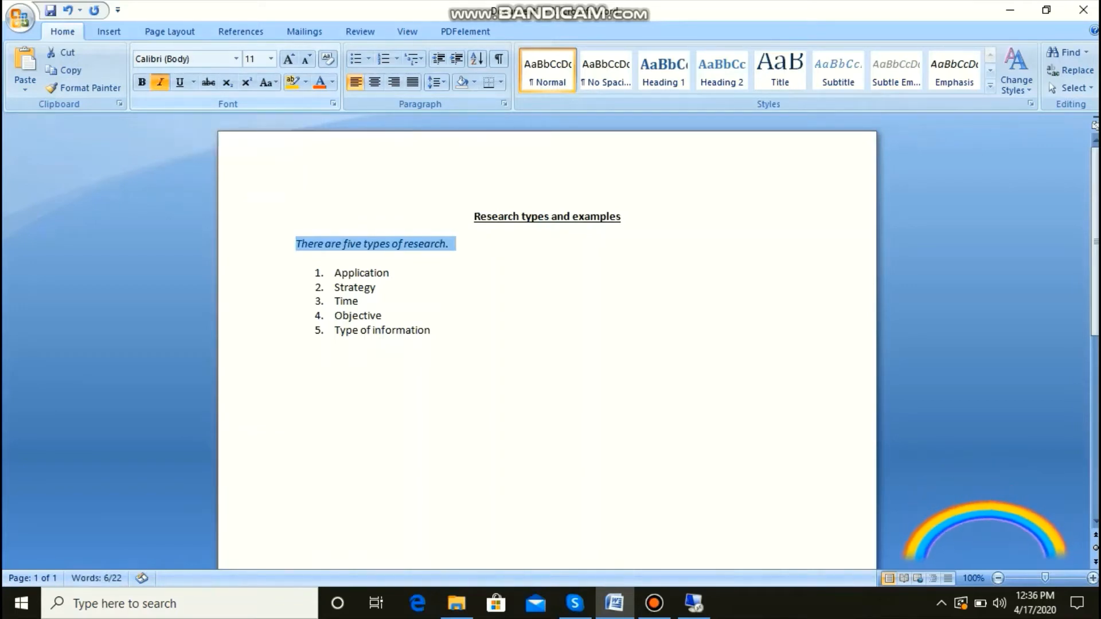
pyautogui.click(426, 330)
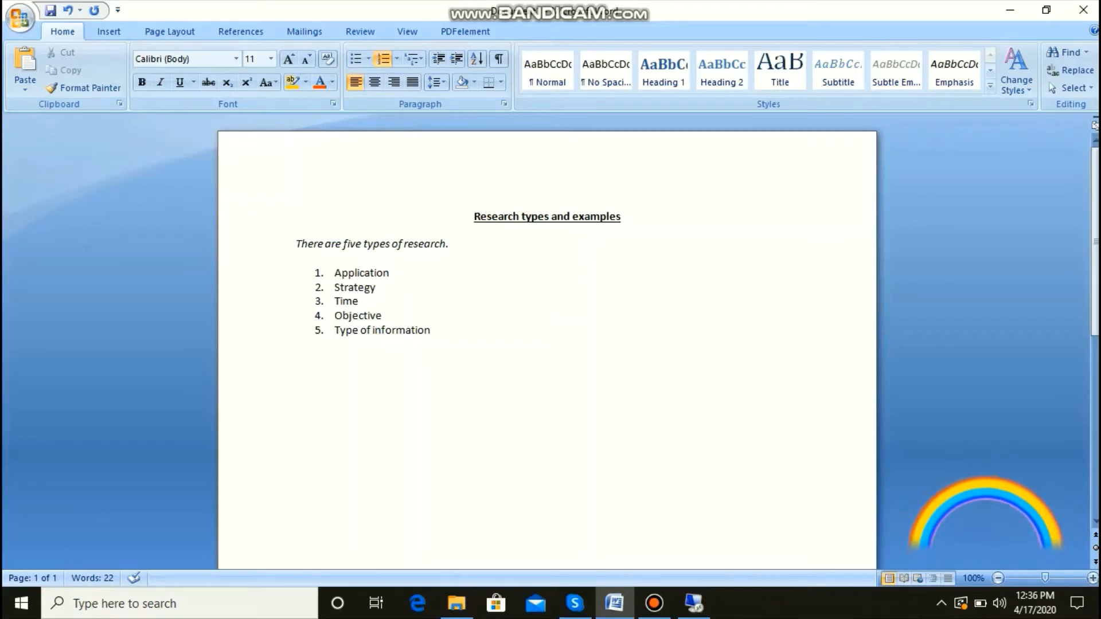
# Step: End the numbered list after "Type of information" and leave the cursor on an unnumbered empty line below it
pyautogui.moveTo(456, 243); pyautogui.dragTo(295, 244)
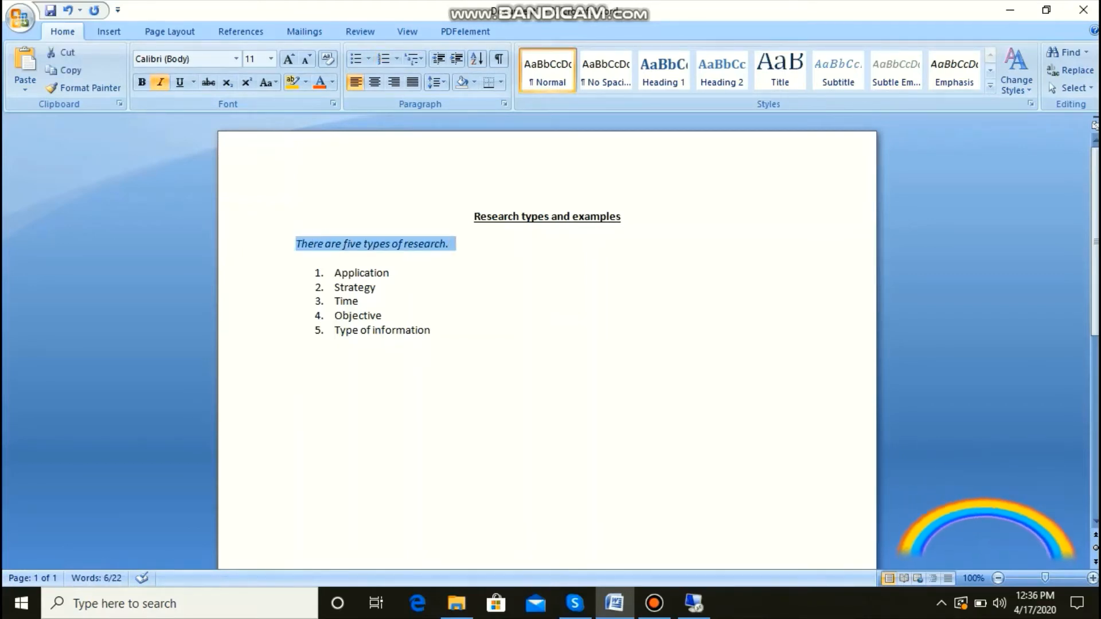
pyautogui.click(392, 273)
pyautogui.click(432, 330)
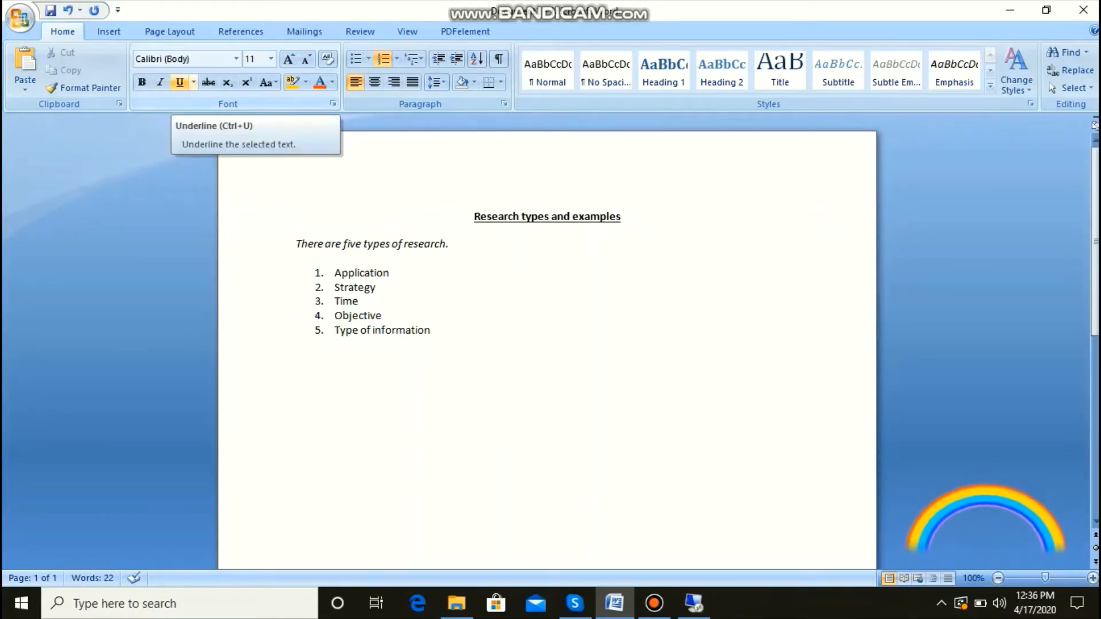
pyautogui.press('Return')
pyautogui.press('Return')
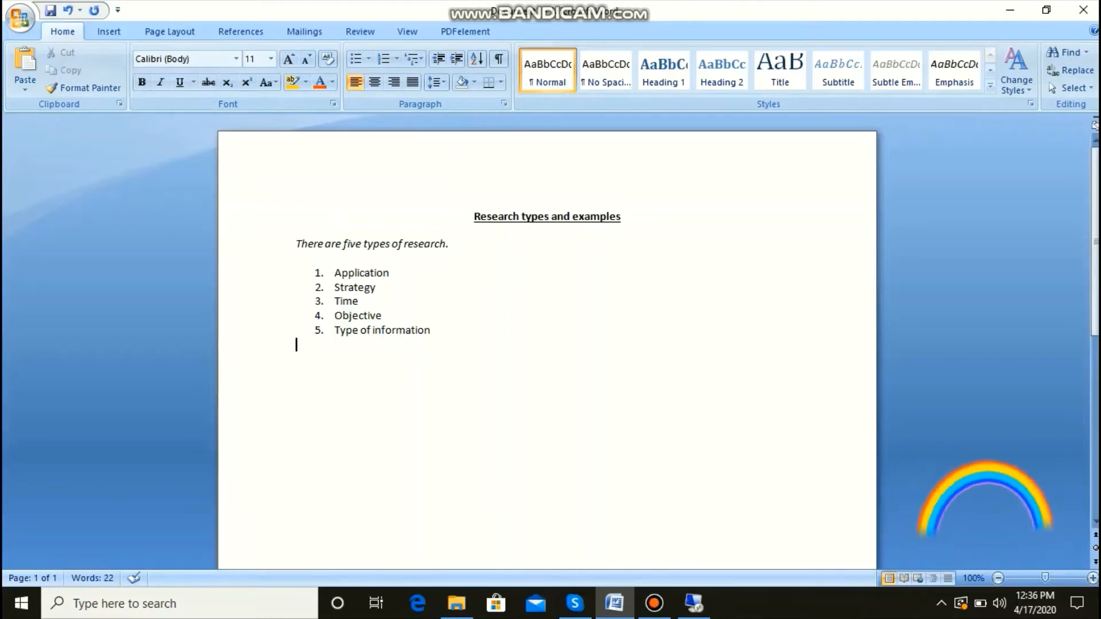
# Step: Select the text between the title and the last list item, first upward and again downward, clearing the selection each time
pyautogui.moveTo(434, 331); pyautogui.dragTo(475, 217)
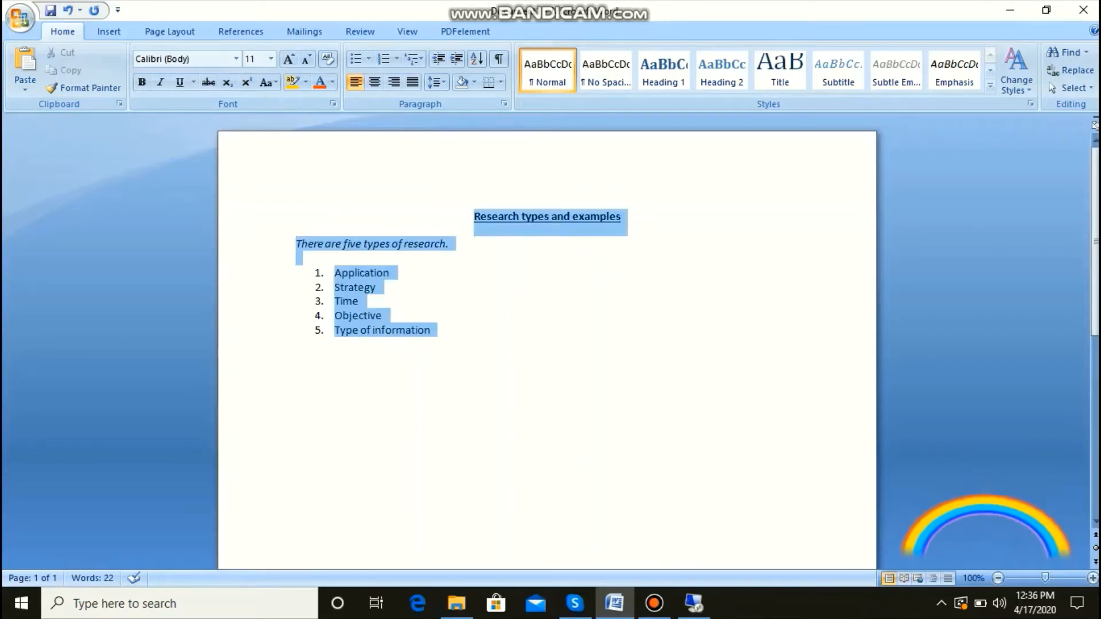
pyautogui.click(297, 345)
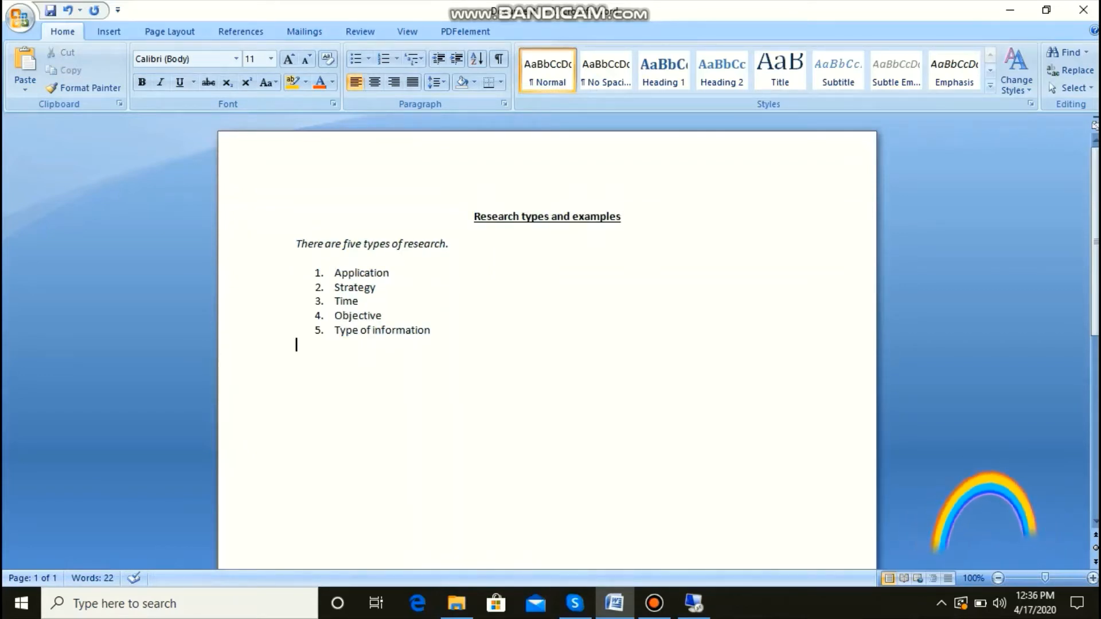
pyautogui.click(475, 217)
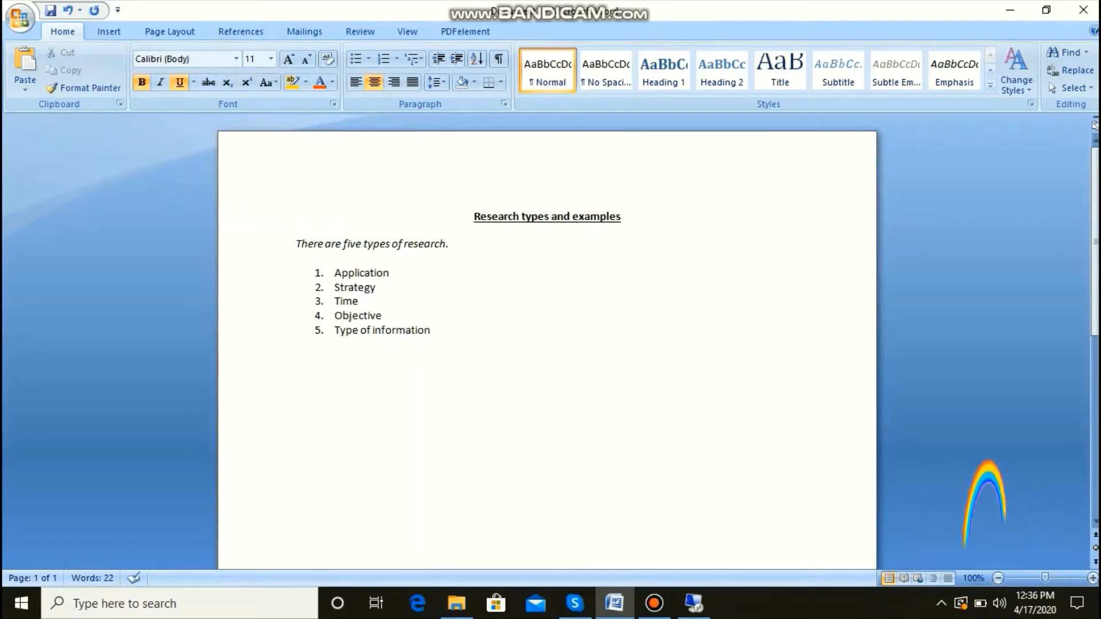
pyautogui.moveTo(475, 217); pyautogui.dragTo(447, 331)
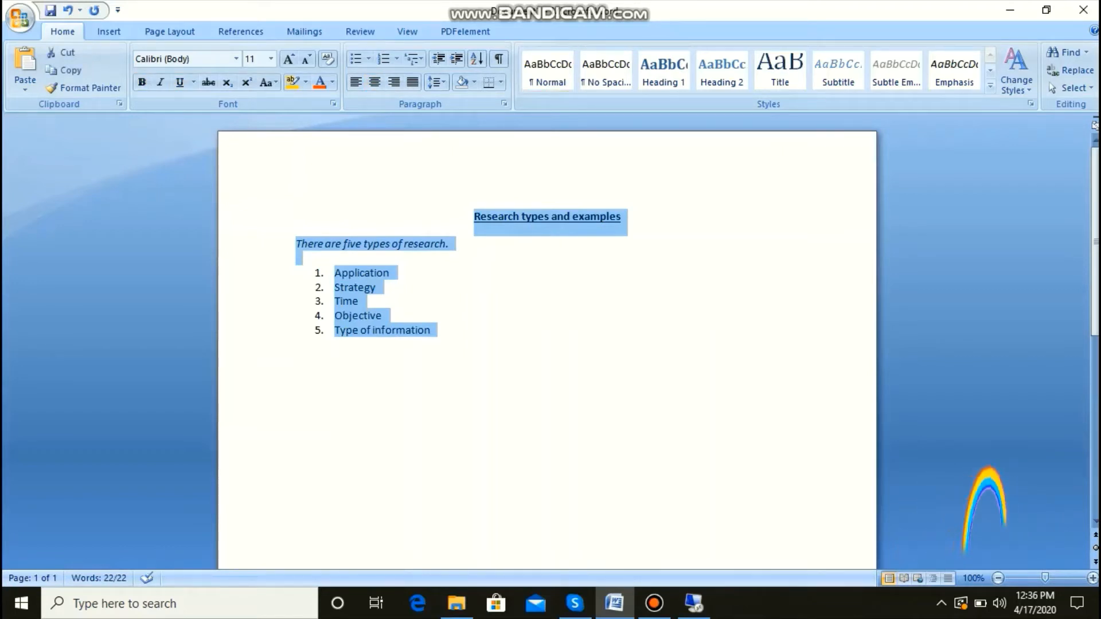
pyautogui.click(297, 345)
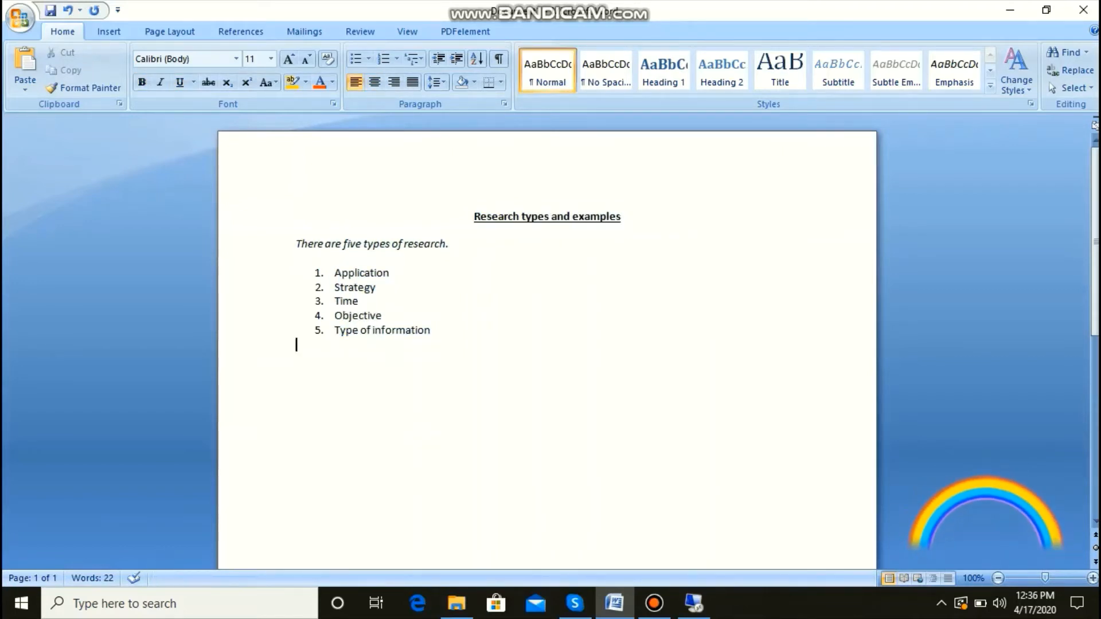
# Step: Extend a selection from the end of the title back to its start until the whole title is selected
pyautogui.click(621, 216)
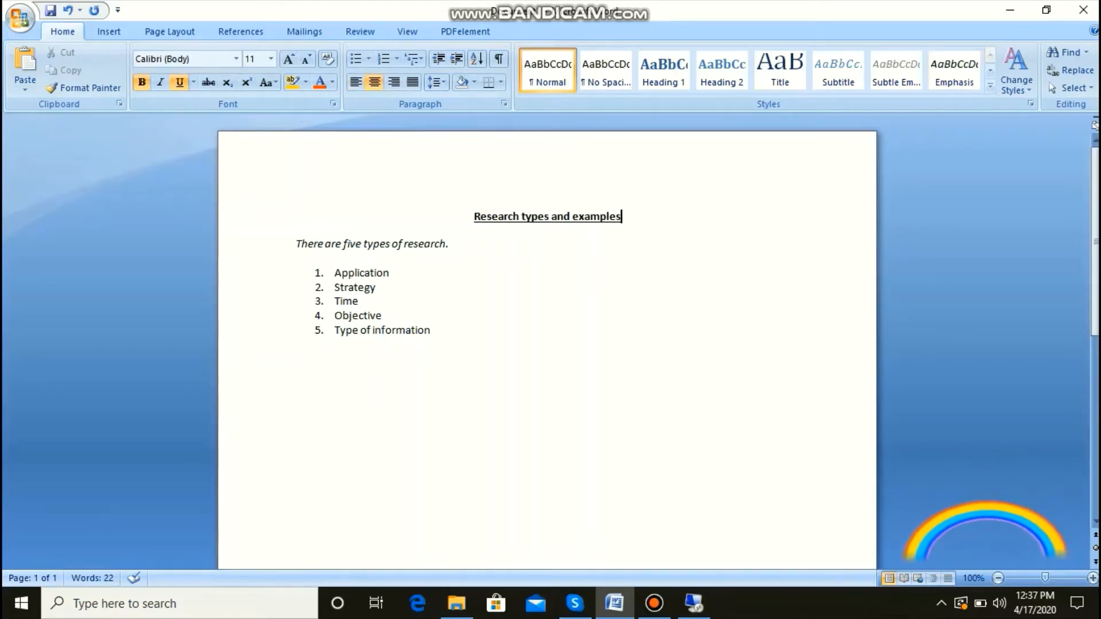
pyautogui.hotkey('shift', 'Left')
pyautogui.hotkey('shift', 'Left')
pyautogui.hotkey('shift', 'Left')
pyautogui.hotkey('shift', 'Left')
pyautogui.hotkey('shift', 'Left')
pyautogui.hotkey('shift', 'Left')
pyautogui.hotkey('shift', 'Left')
pyautogui.hotkey('shift', 'Left')
pyautogui.hotkey('shift', 'Left')
pyautogui.hotkey('shift', 'Left')
pyautogui.hotkey('shift', 'Left')
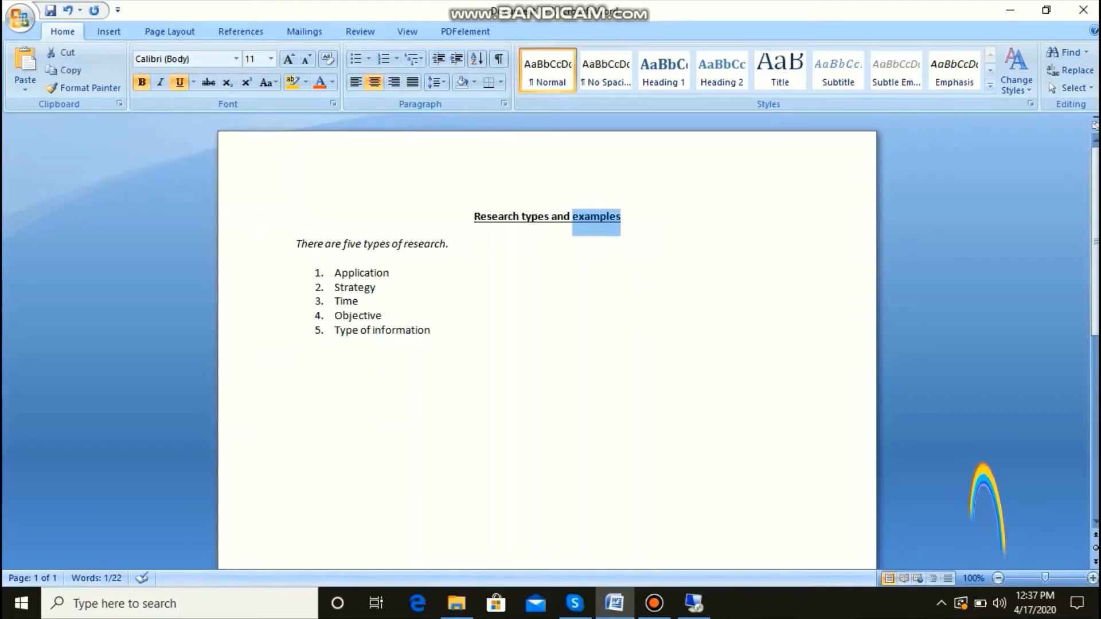
pyautogui.hotkey('shift', 'Left')
pyautogui.hotkey('shift', 'Left')
pyautogui.hotkey('shift', 'Left')
pyautogui.hotkey('shift', 'Left')
pyautogui.hotkey('shift', 'Left')
pyautogui.hotkey('shift', 'Left')
pyautogui.hotkey('shift', 'Left')
pyautogui.hotkey('shift', 'Left')
pyautogui.hotkey('shift', 'Left')
pyautogui.hotkey('shift', 'Left')
pyautogui.hotkey('shift', 'Left')
pyautogui.hotkey('shift', 'Left')
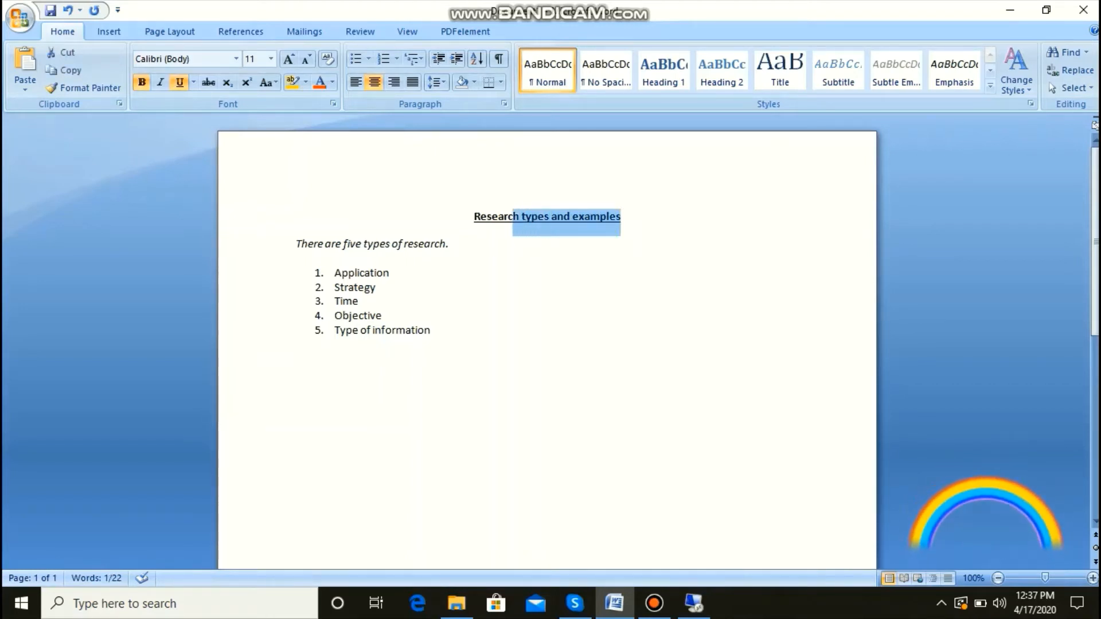
pyautogui.hotkey('shift', 'Left')
pyautogui.hotkey('shift', 'Left')
pyautogui.hotkey('shift', 'Left')
pyautogui.hotkey('shift', 'Left')
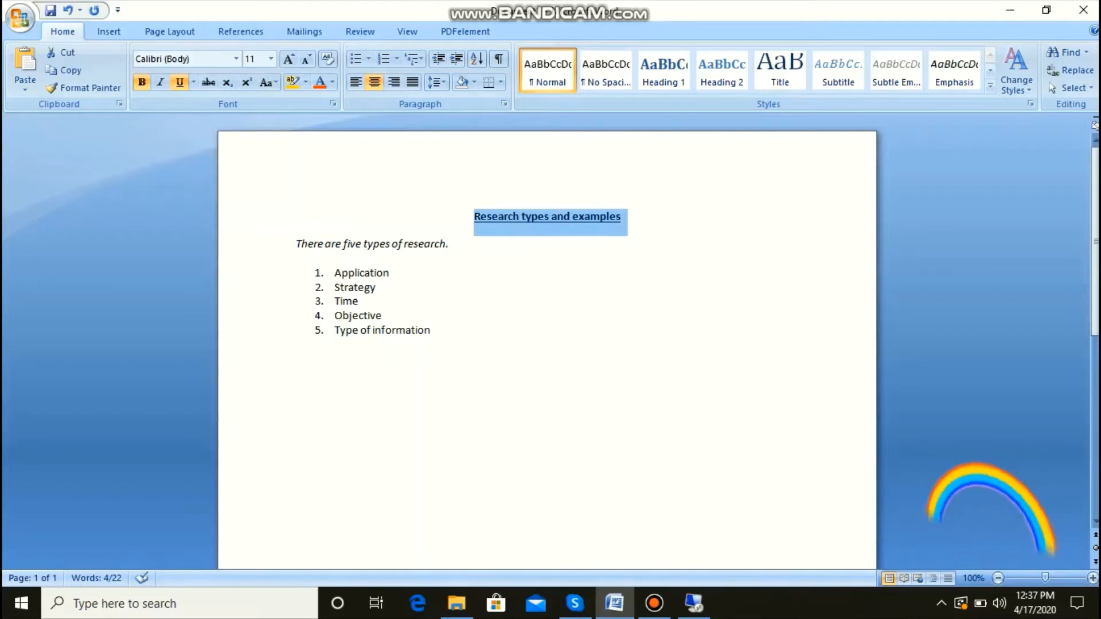
# Step: Select the introductory sentence and the numbered list line by line, and clear the selection at the end of "Type of information"
pyautogui.press('Down')
pyautogui.hotkey('shift', 'Down')
pyautogui.hotkey('shift', 'Down')
pyautogui.hotkey('shift', 'Down')
pyautogui.hotkey('shift', 'Down')
pyautogui.hotkey('shift', 'Down')
pyautogui.hotkey('shift', 'Down')
pyautogui.hotkey('shift', 'Down')
pyautogui.hotkey('shift', 'Down')
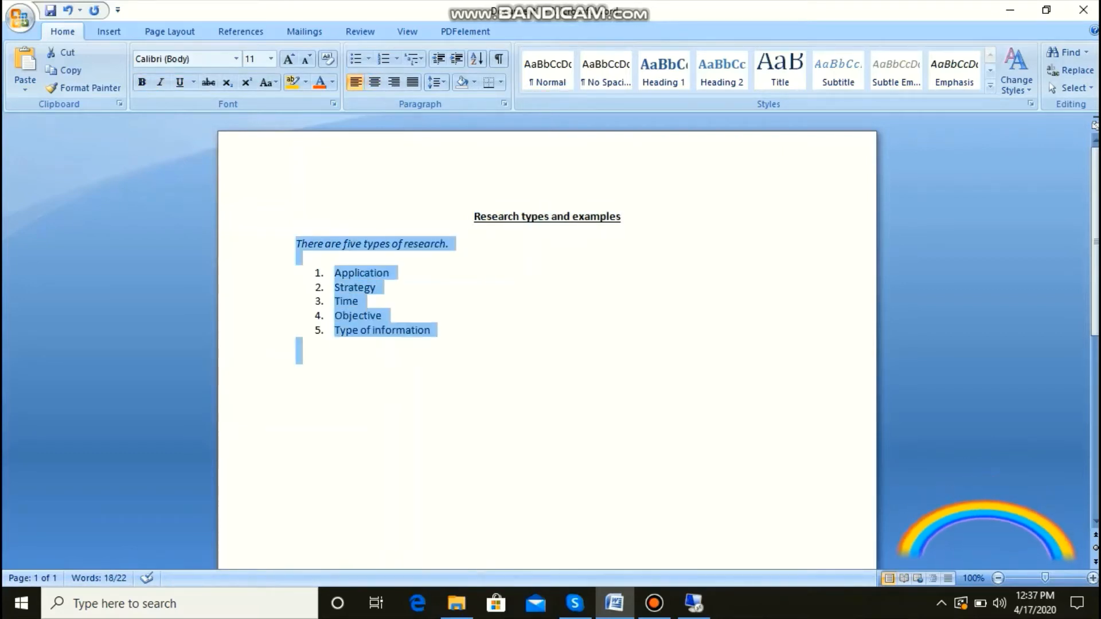
pyautogui.click(431, 330)
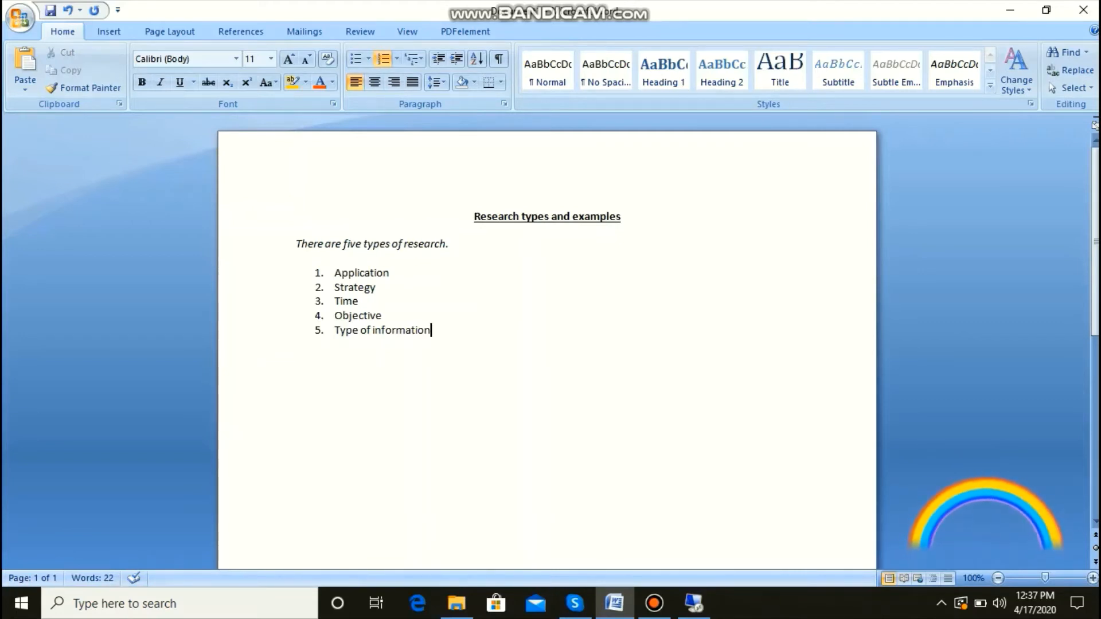
# Step: Select the entire document and change its font color to the darker orange-brown theme shade
pyautogui.hotkey('ctrl', 'a')
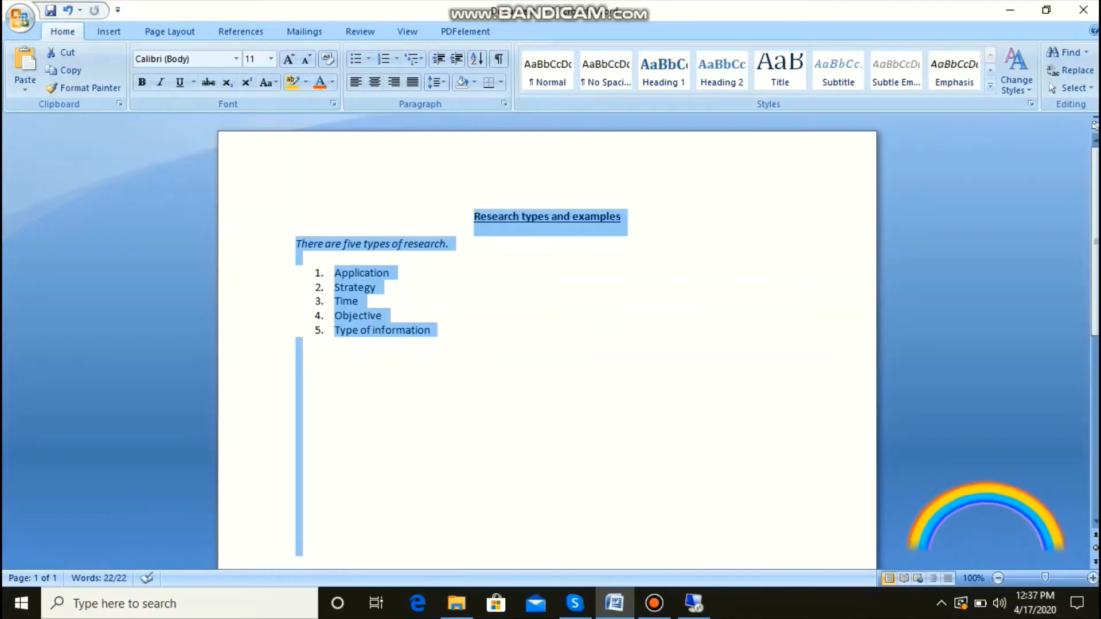
pyautogui.click(432, 330)
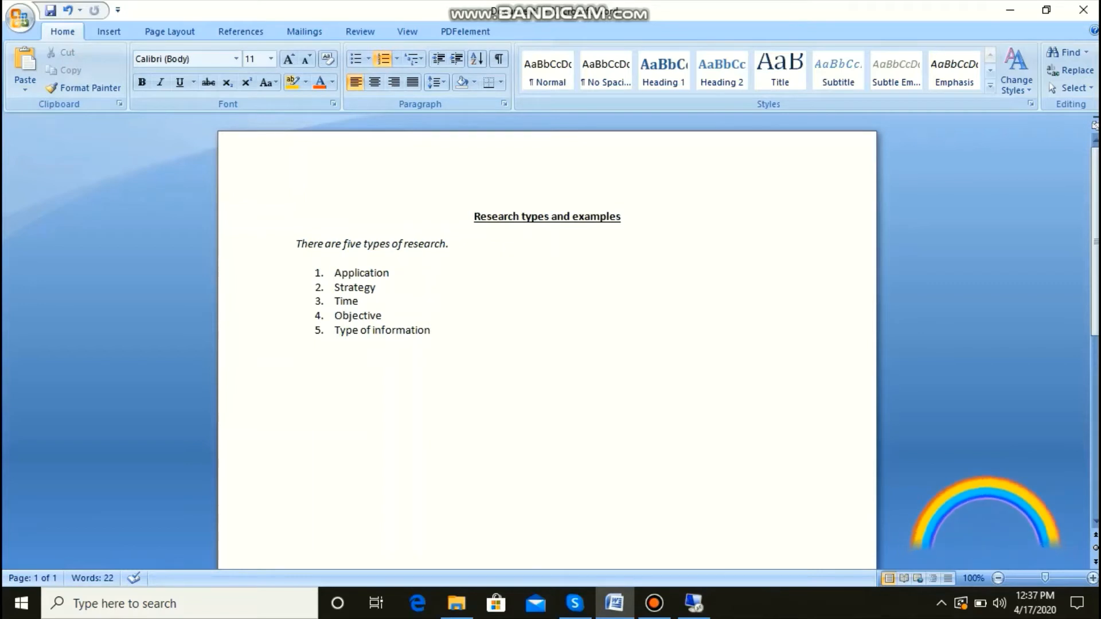
pyautogui.hotkey('ctrl', 'a')
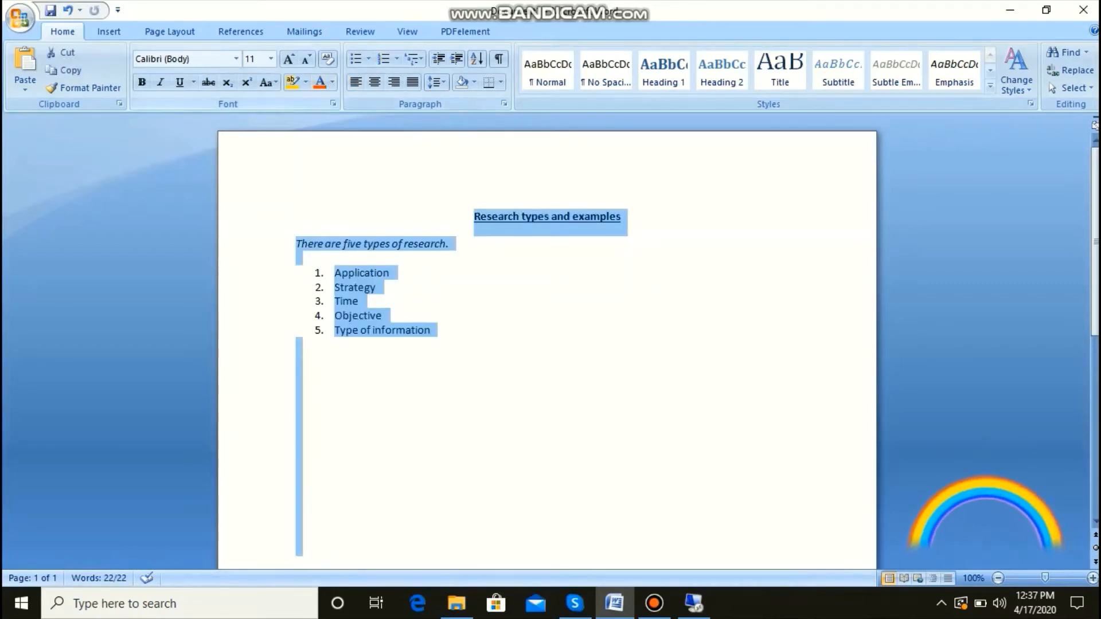
pyautogui.click(332, 82)
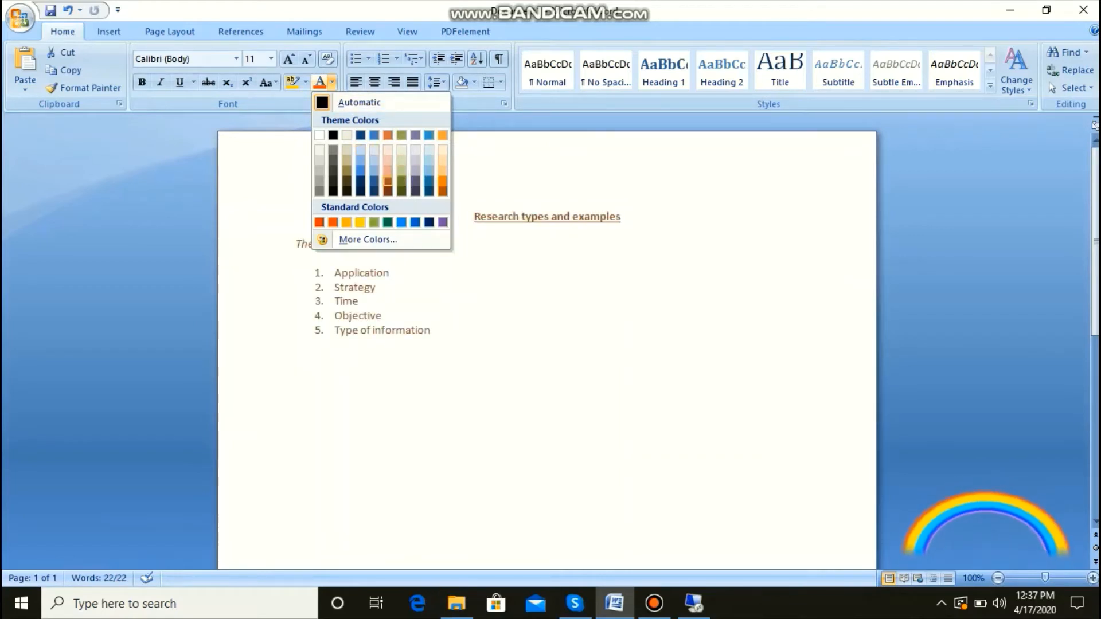
pyautogui.click(388, 181)
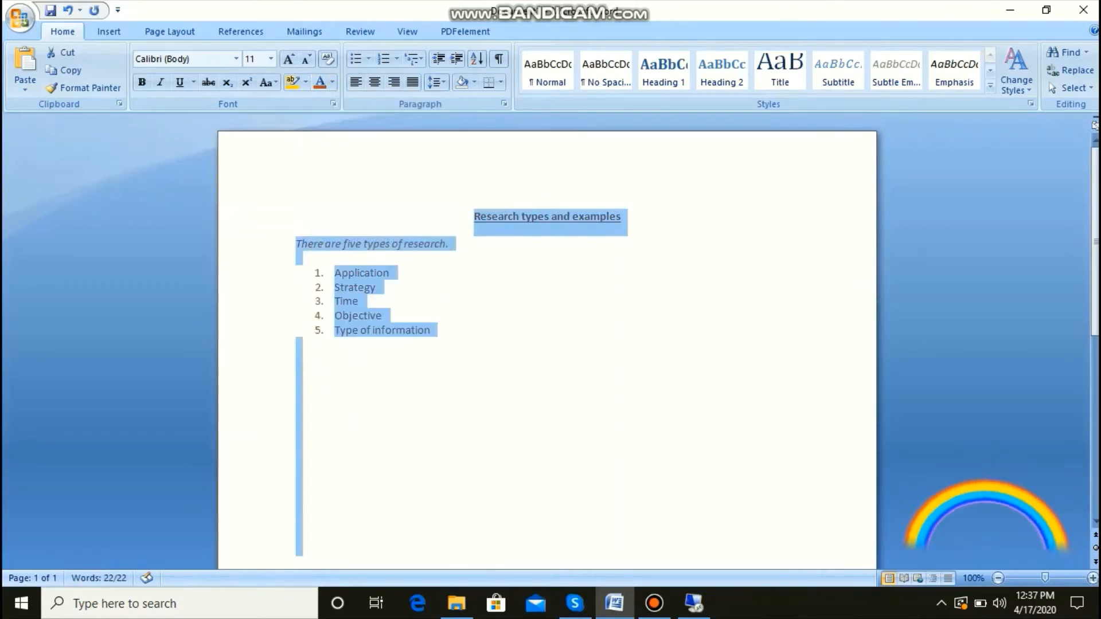
pyautogui.click(393, 273)
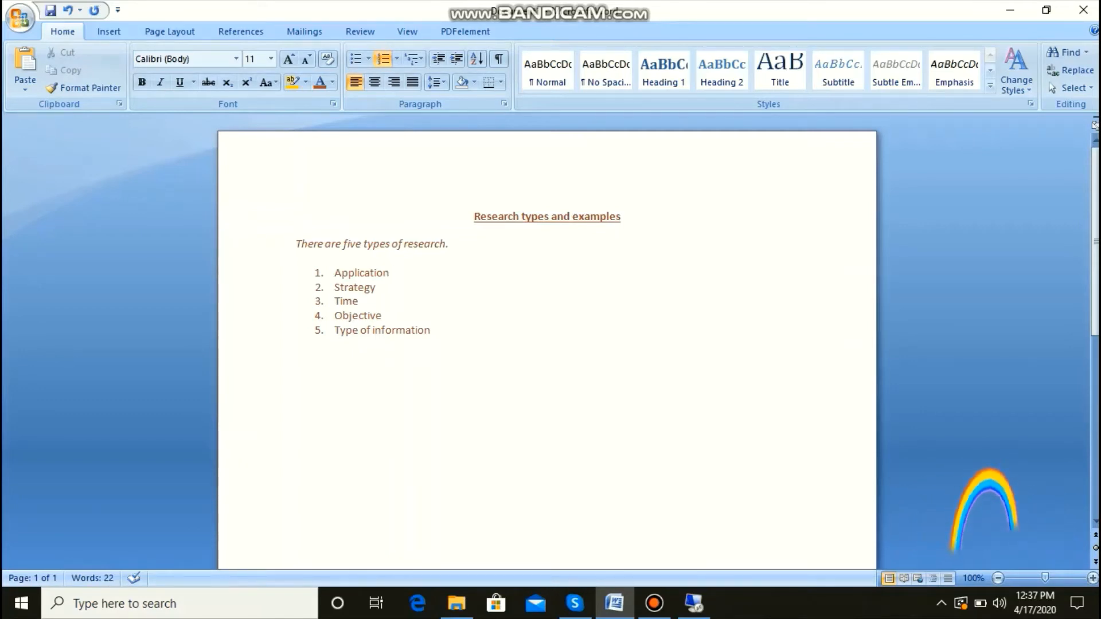
# Step: Highlight the fourth list item, "Objective", in yellow
pyautogui.click(383, 316)
pyautogui.moveTo(383, 316); pyautogui.dragTo(335, 316)
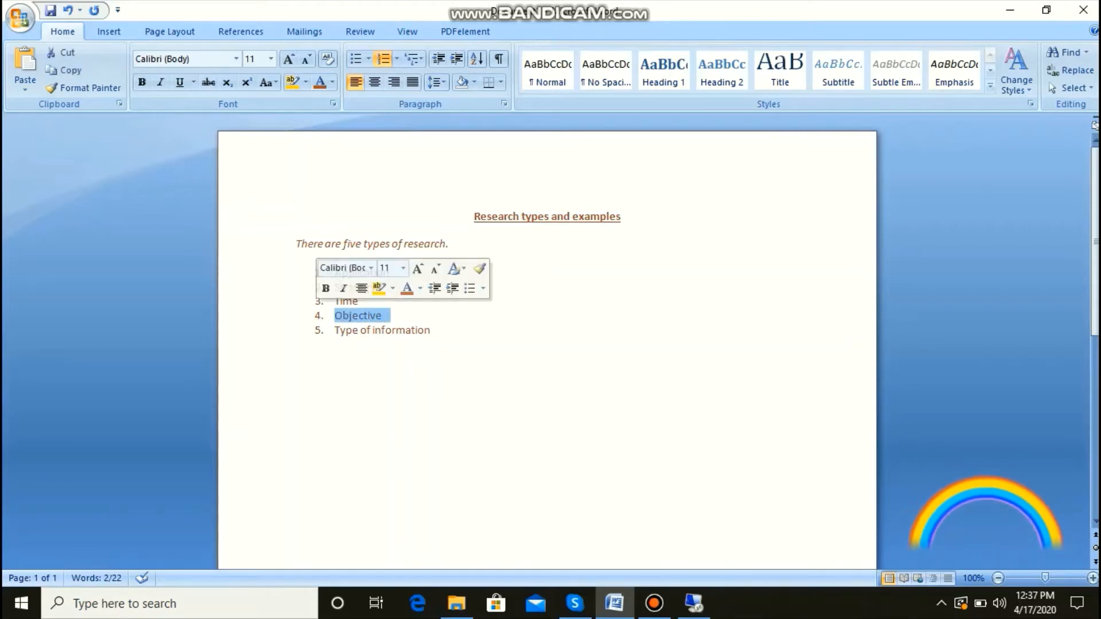
pyautogui.click(361, 301)
pyautogui.click(384, 316)
pyautogui.moveTo(383, 316); pyautogui.dragTo(335, 316)
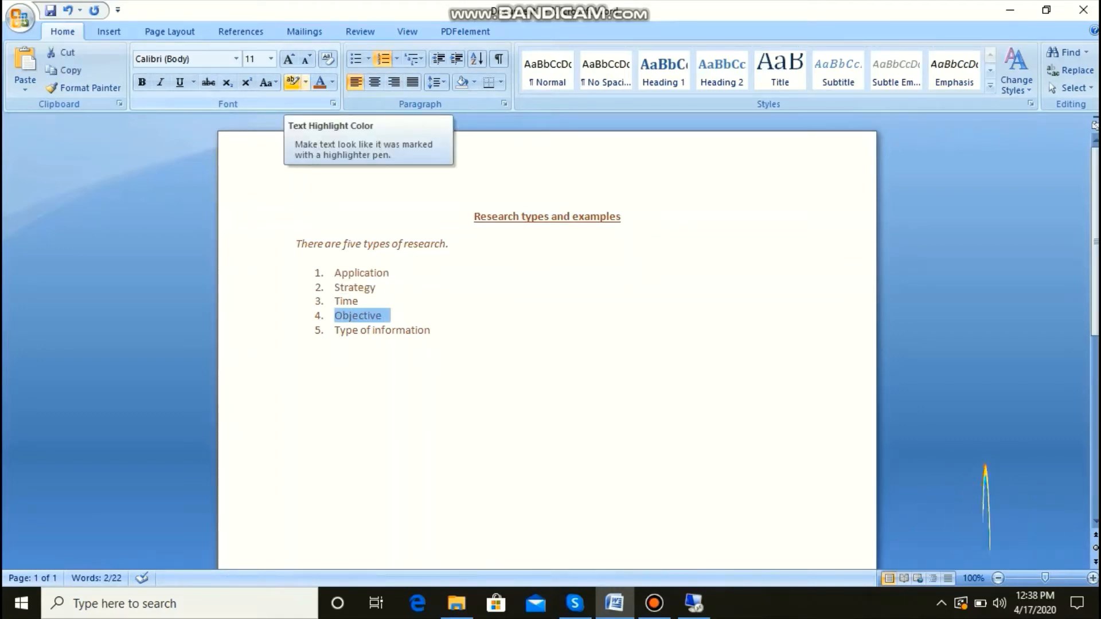
pyautogui.click(292, 82)
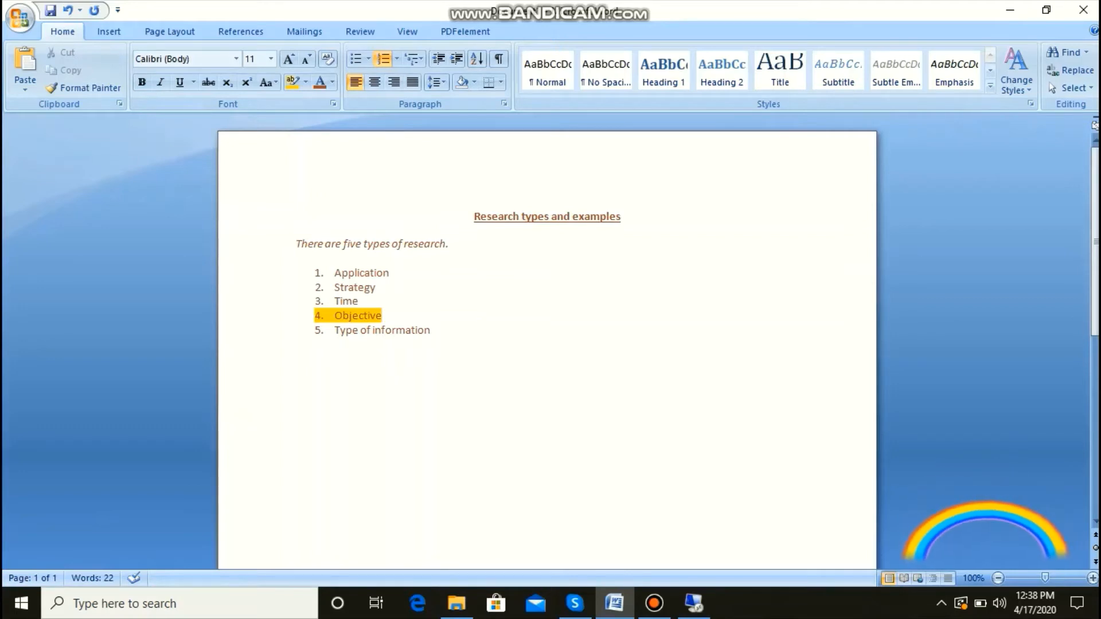
# Step: Preview bullet and numbering formats on the five-item list, and apply the uppercase Roman numeral format (I. II. III.)
pyautogui.click(432, 330)
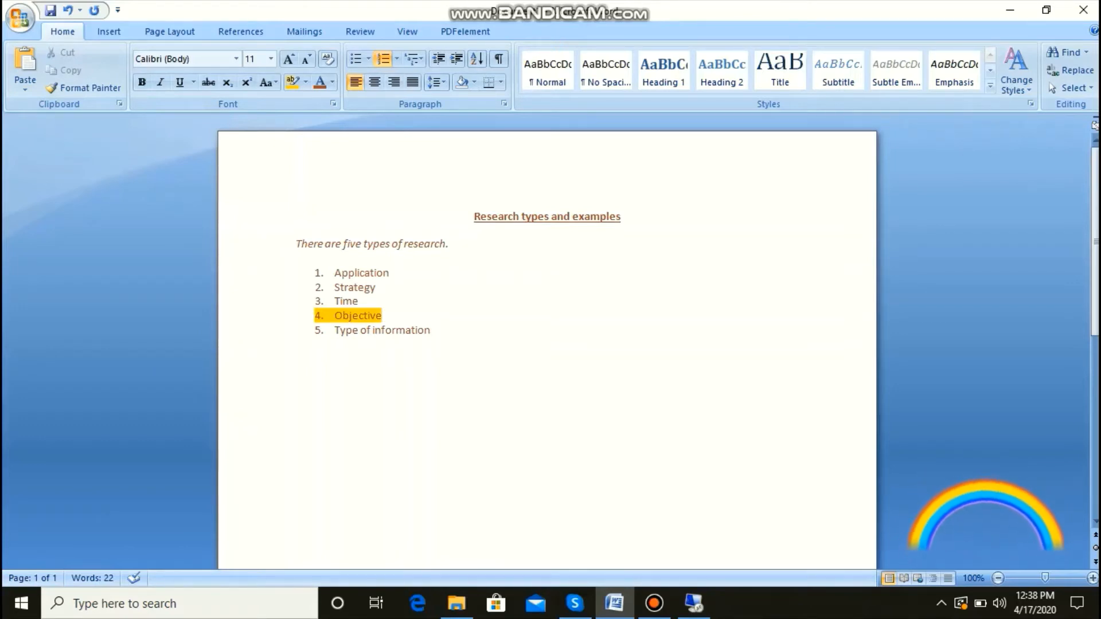
pyautogui.moveTo(334, 273); pyautogui.dragTo(298, 350)
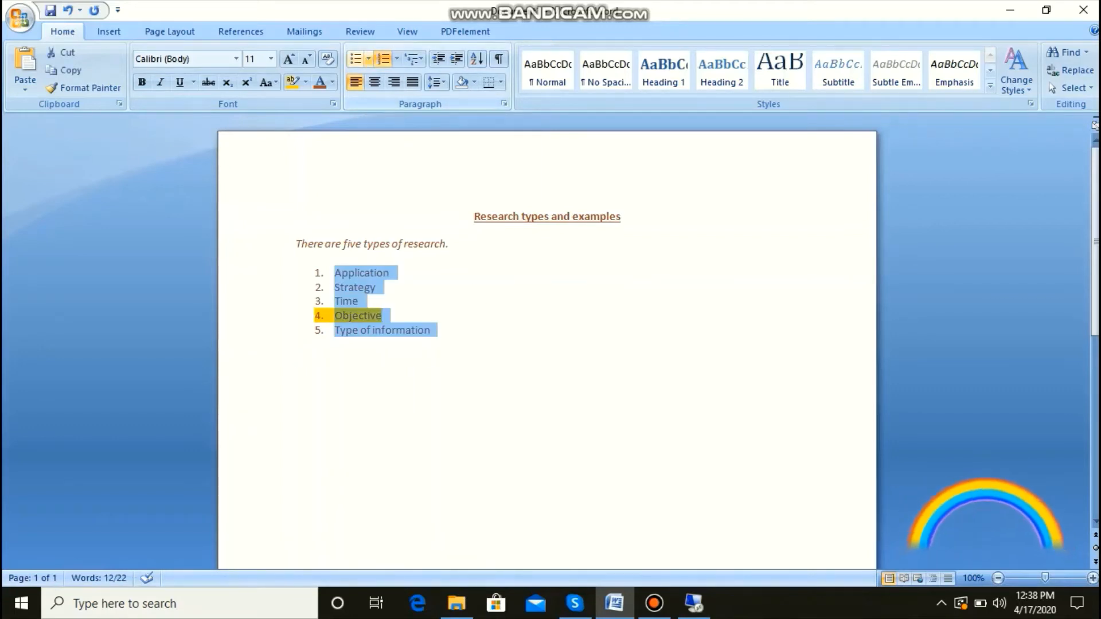
pyautogui.click(368, 58)
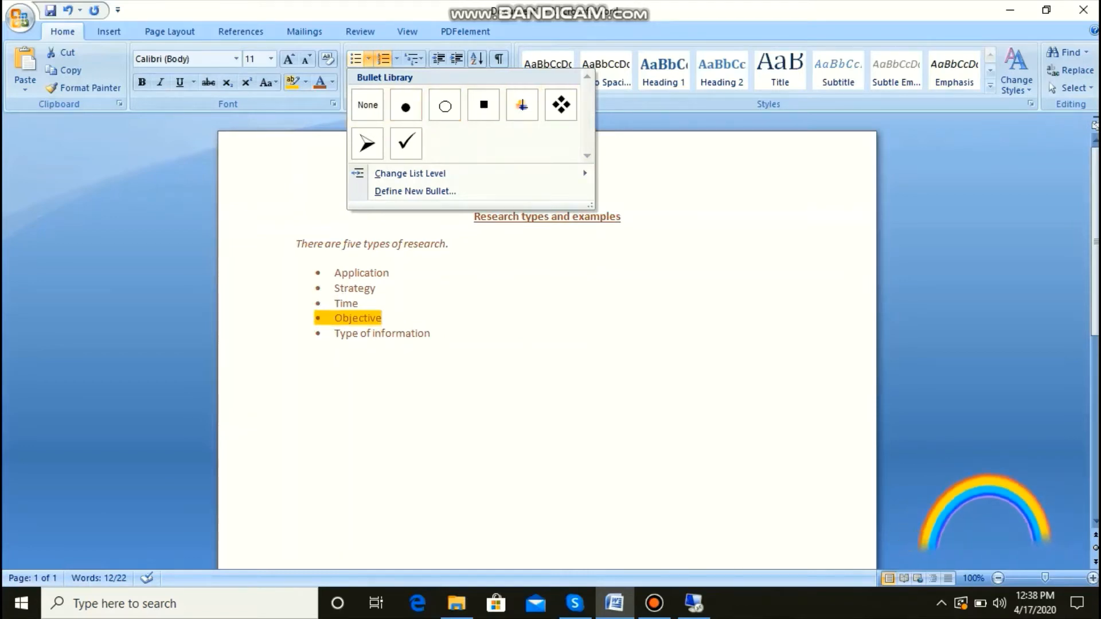
pyautogui.click(396, 58)
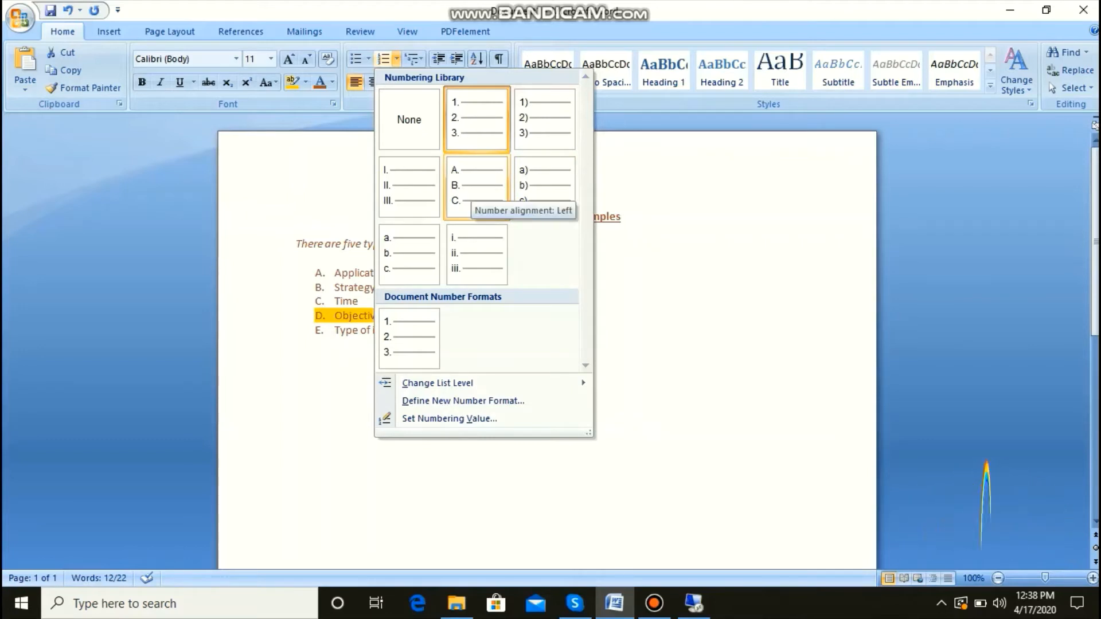
pyautogui.click(410, 187)
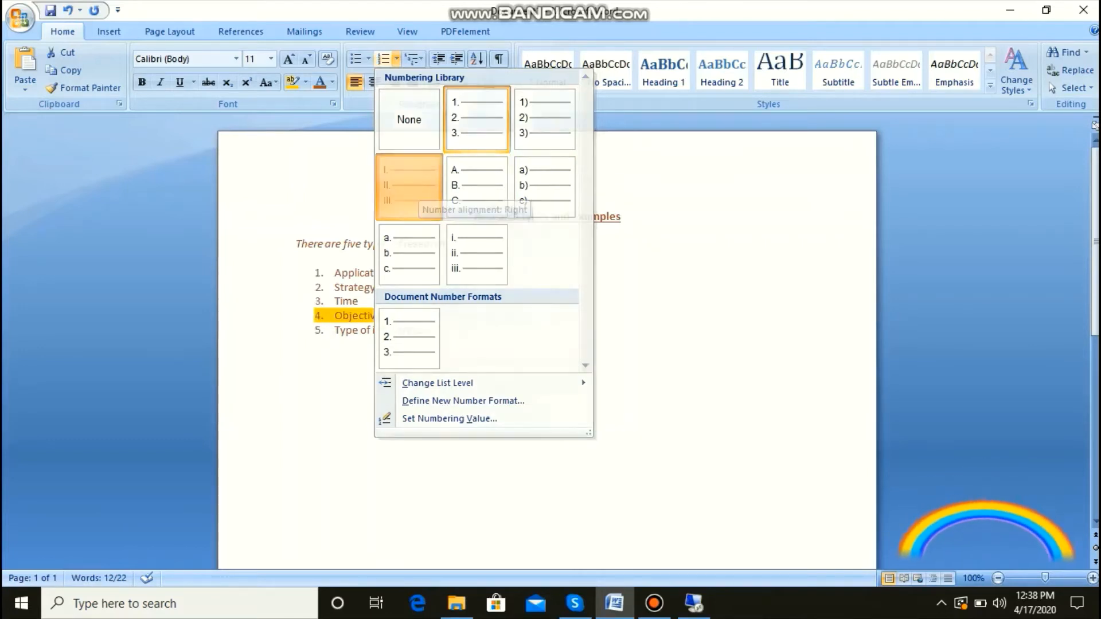
pyautogui.click(297, 344)
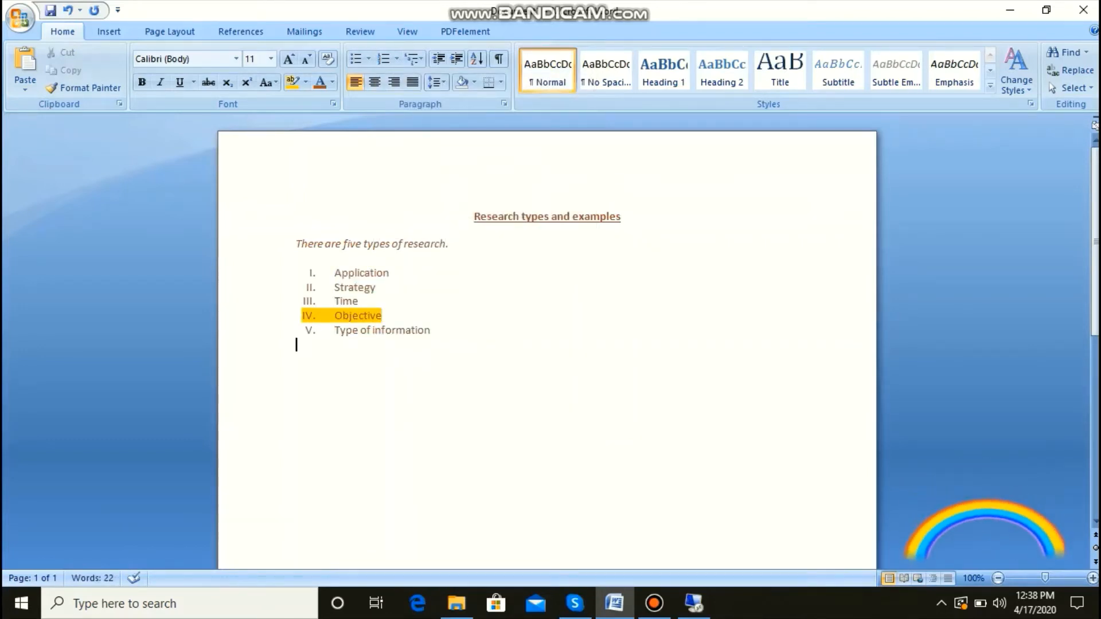
# Step: Convert the Roman-numbered list to solid round bullets, and center the empty line below it
pyautogui.moveTo(335, 273); pyautogui.dragTo(433, 346)
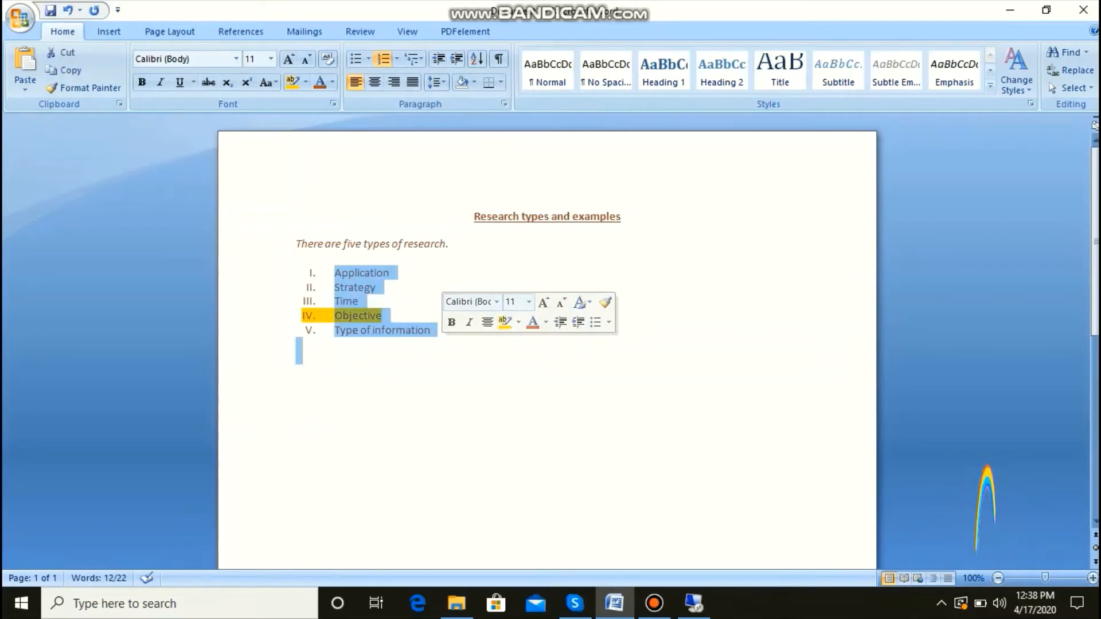
pyautogui.click(392, 274)
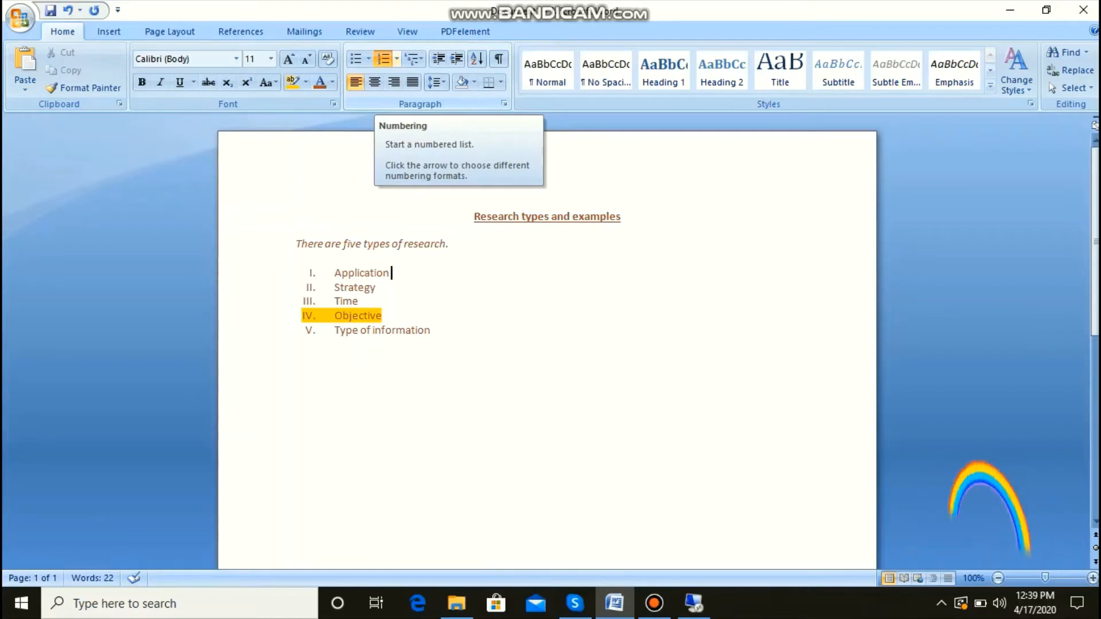
pyautogui.moveTo(437, 332); pyautogui.dragTo(335, 274)
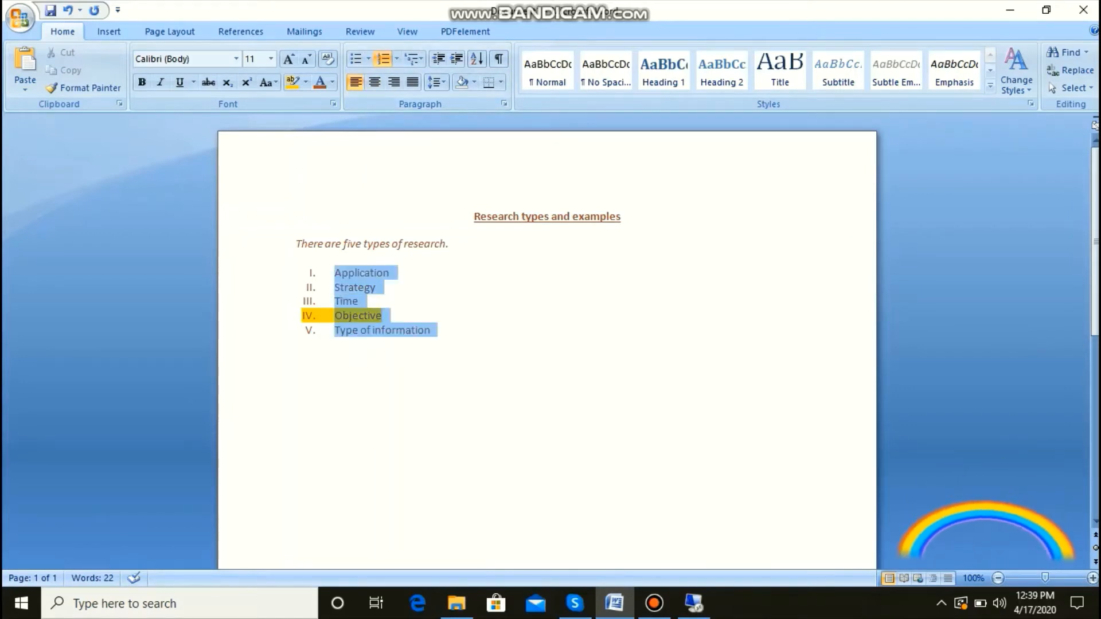
pyautogui.click(368, 59)
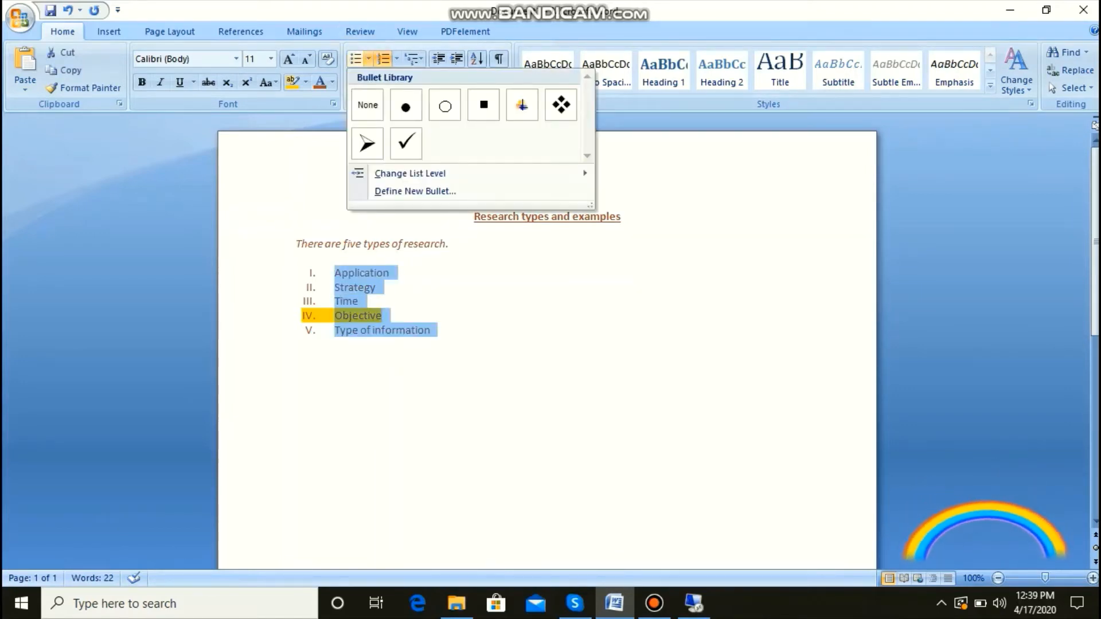
pyautogui.click(405, 106)
pyautogui.click(296, 348)
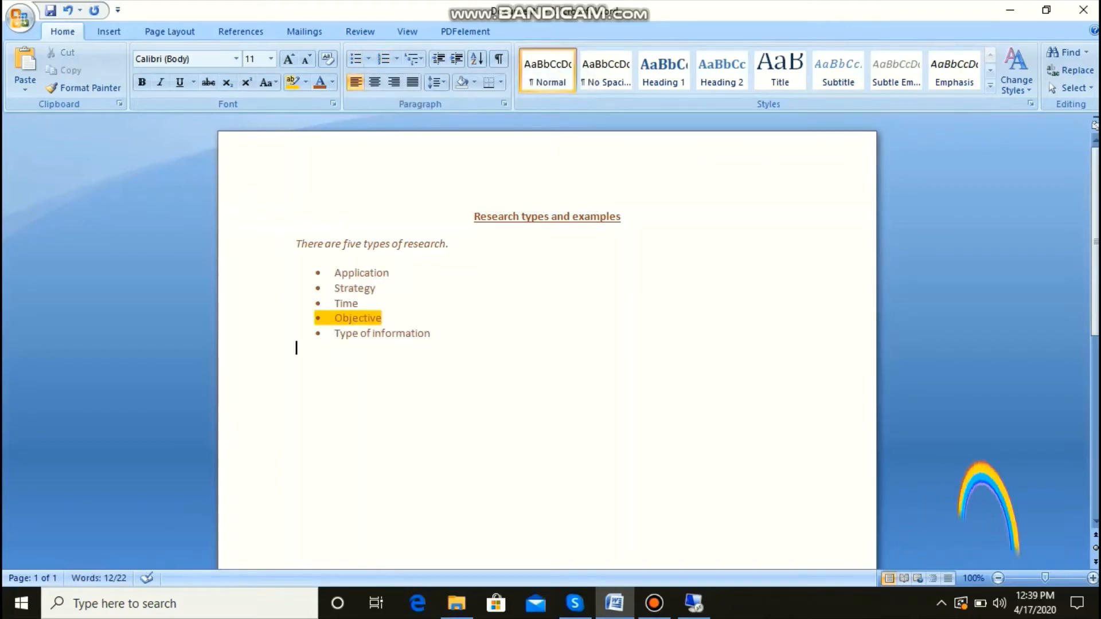
pyautogui.hotkey('ctrl', 'e')
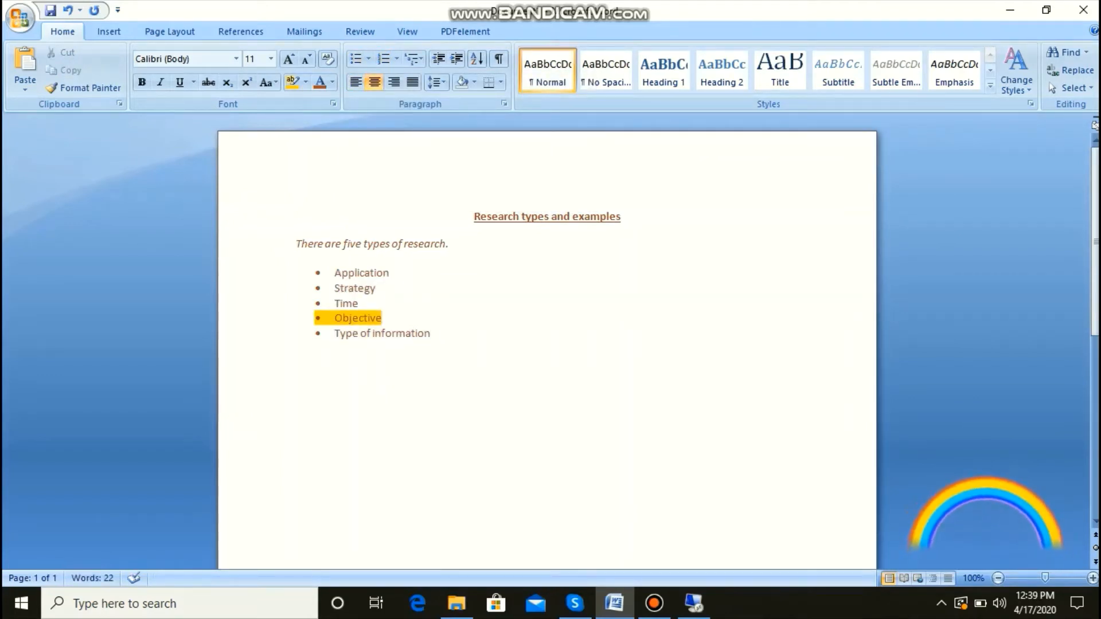
# Step: Change the five bulleted items to a numbered list in the 1. 2. 3. format
pyautogui.moveTo(437, 333); pyautogui.dragTo(335, 273)
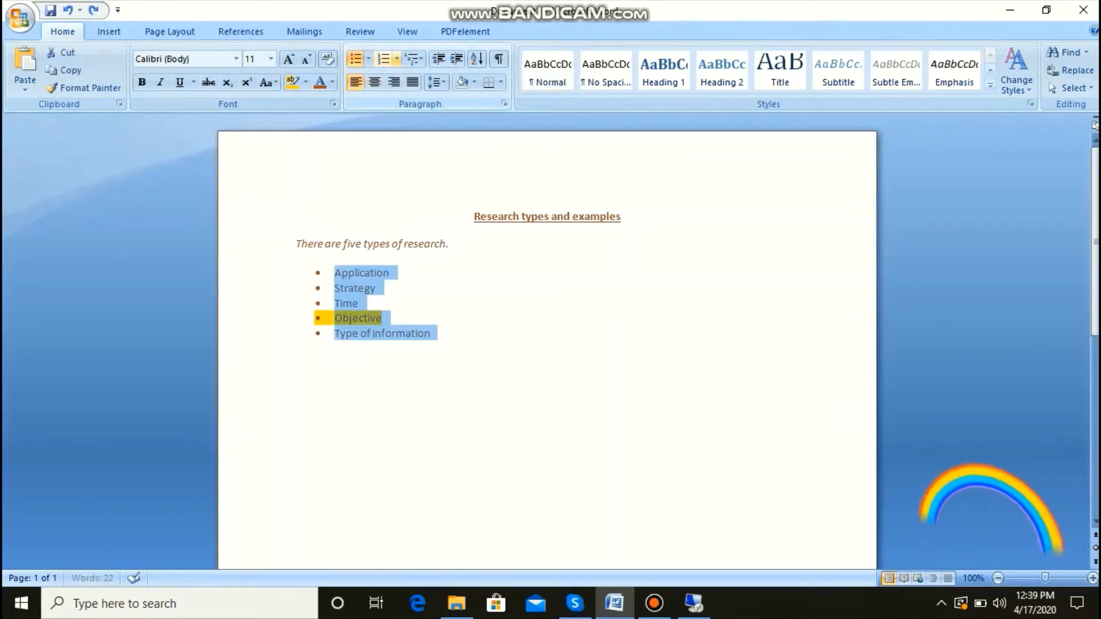
pyautogui.click(396, 58)
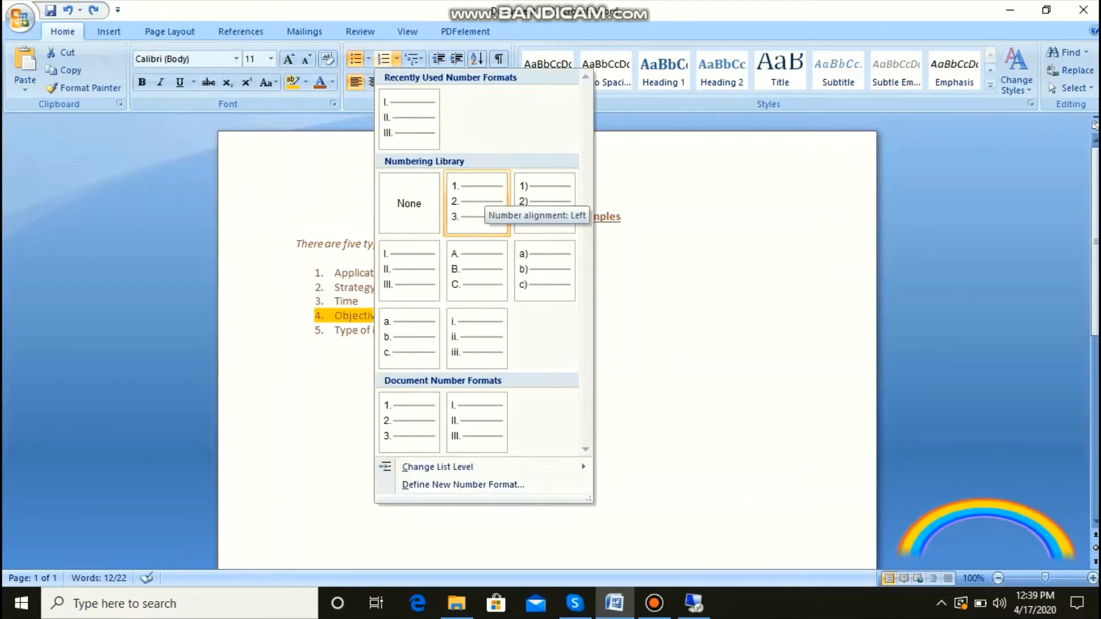
pyautogui.click(483, 199)
pyautogui.click(297, 345)
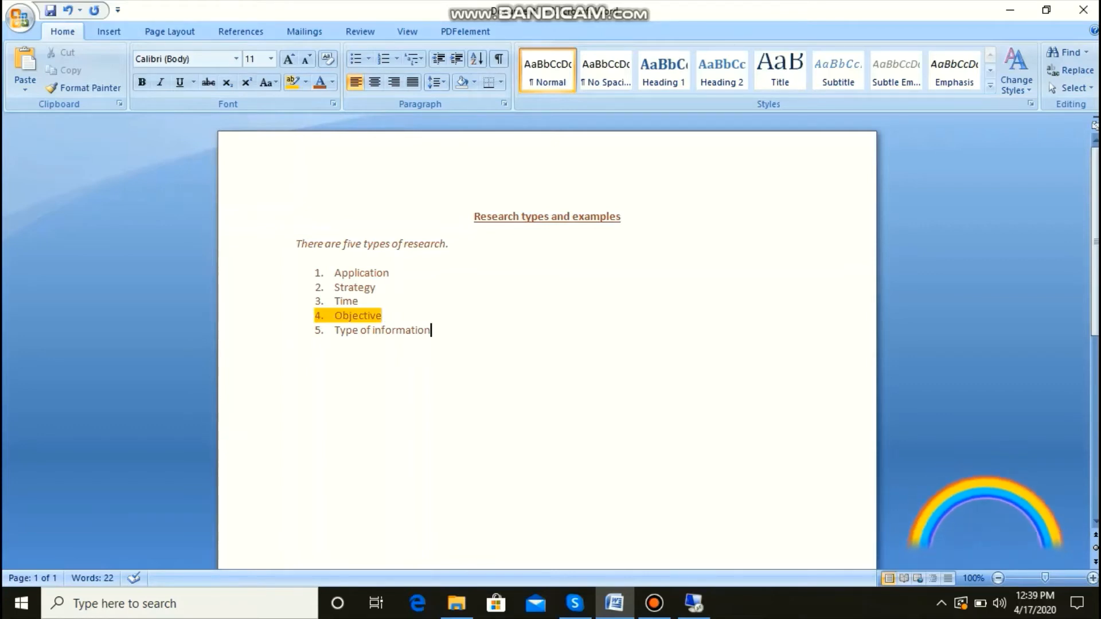
# Step: Set the line spacing of the five numbered list items to 1.5
pyautogui.moveTo(432, 330); pyautogui.dragTo(337, 274)
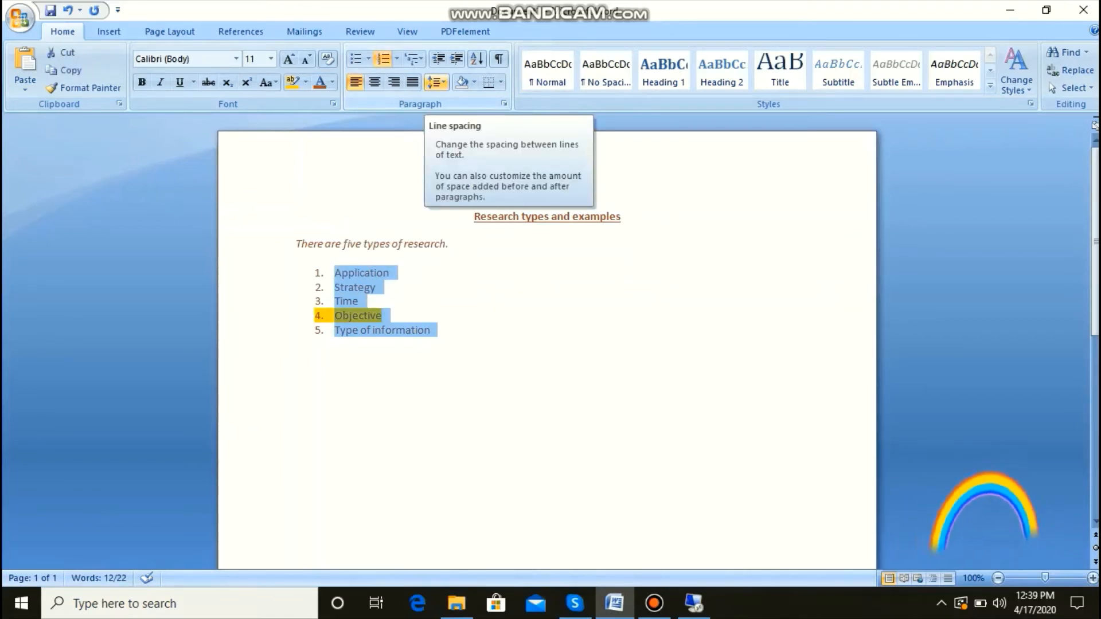
pyautogui.click(436, 82)
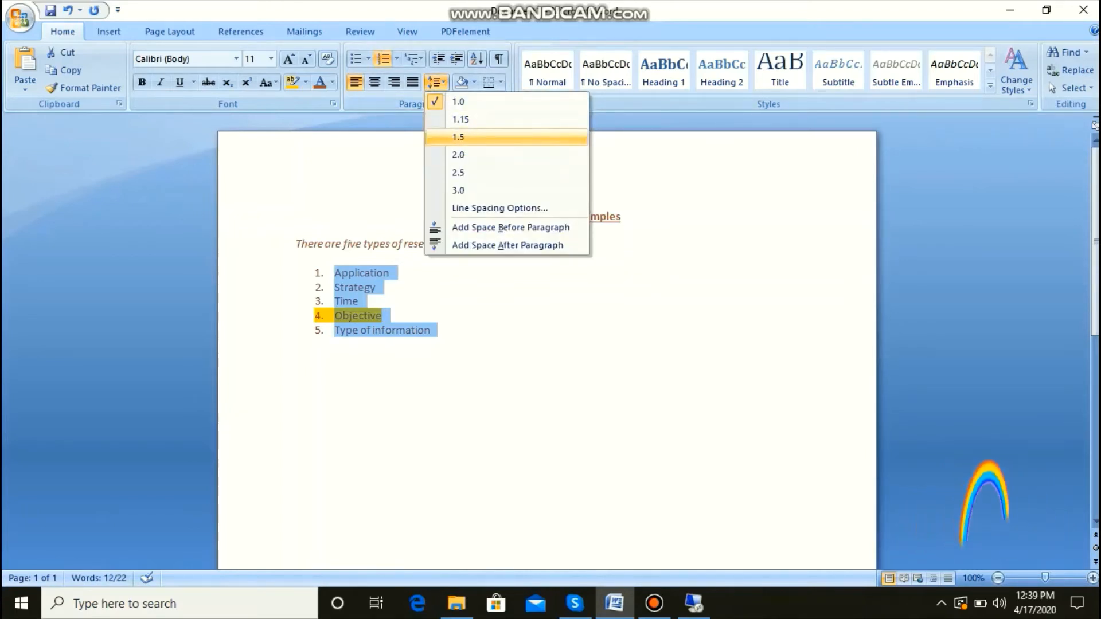
pyautogui.click(458, 137)
pyautogui.click(481, 217)
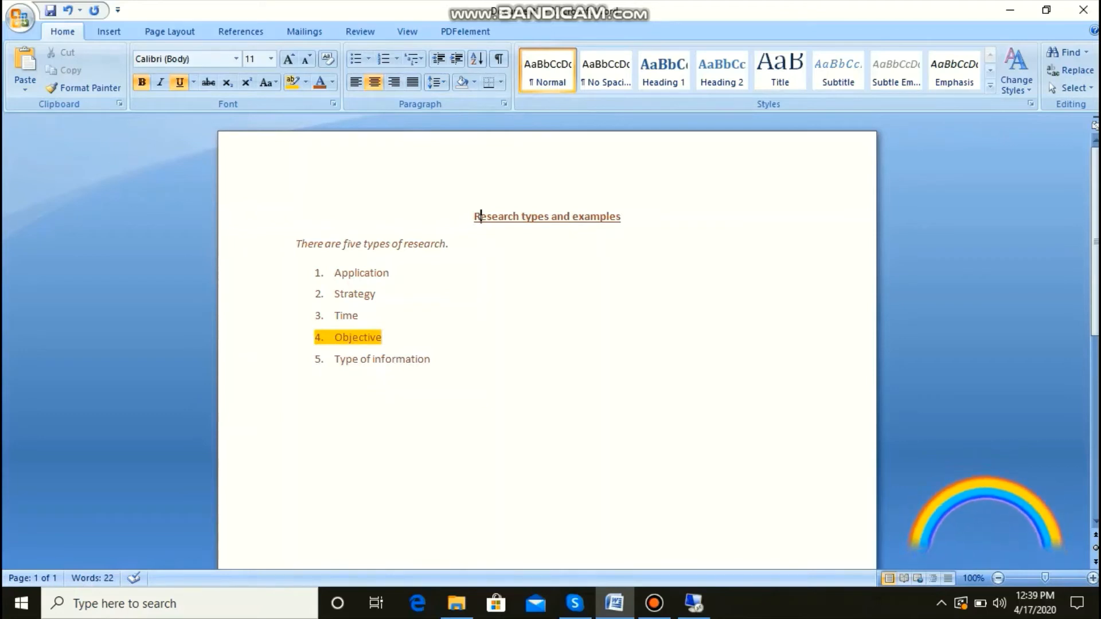
pyautogui.click(362, 316)
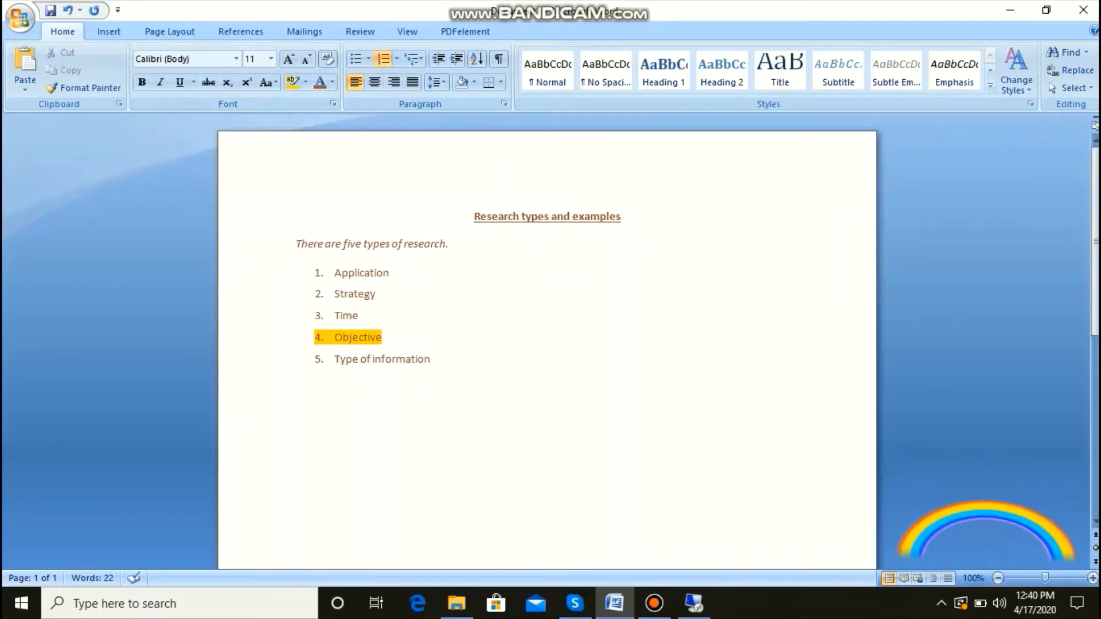
# Step: Select the introductory sentence and the numbered list, and enlarge their font step by step to 16 pt
pyautogui.moveTo(437, 360); pyautogui.dragTo(296, 243)
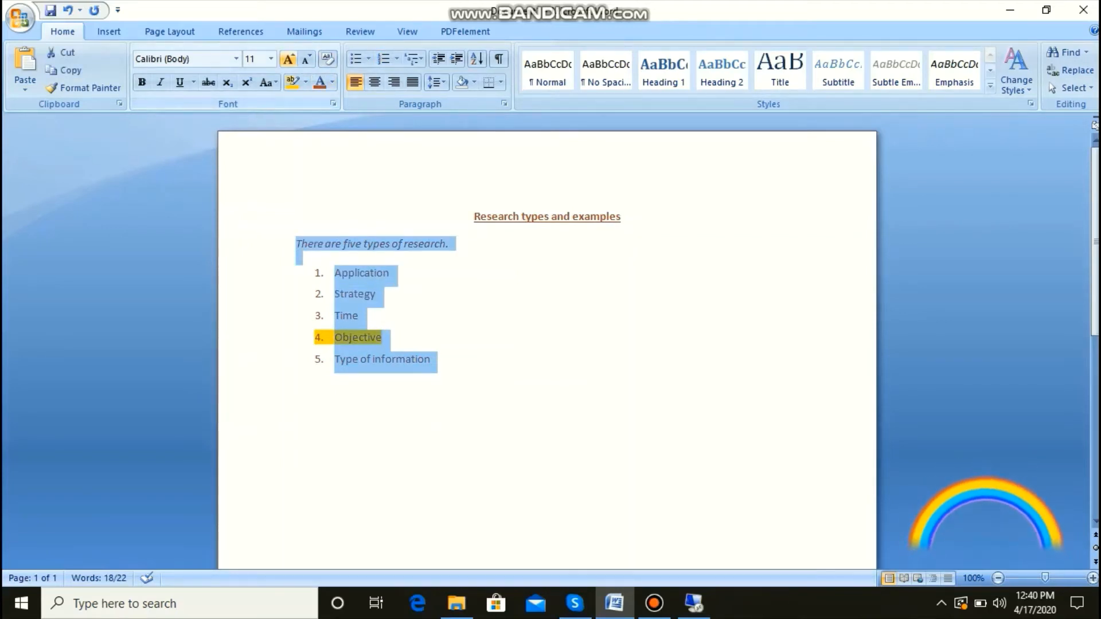
pyautogui.click(288, 60)
pyautogui.click(289, 59)
pyautogui.click(289, 59)
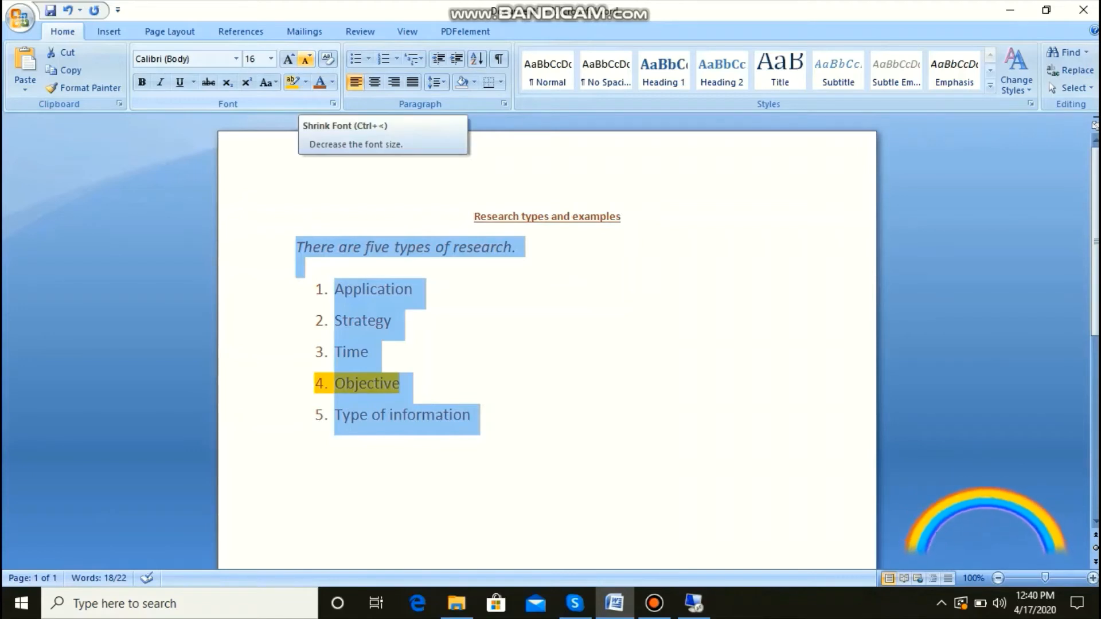
# Step: Shrink the font of the selected sentence and list step by step to 9 pt
pyautogui.click(307, 59)
pyautogui.click(306, 59)
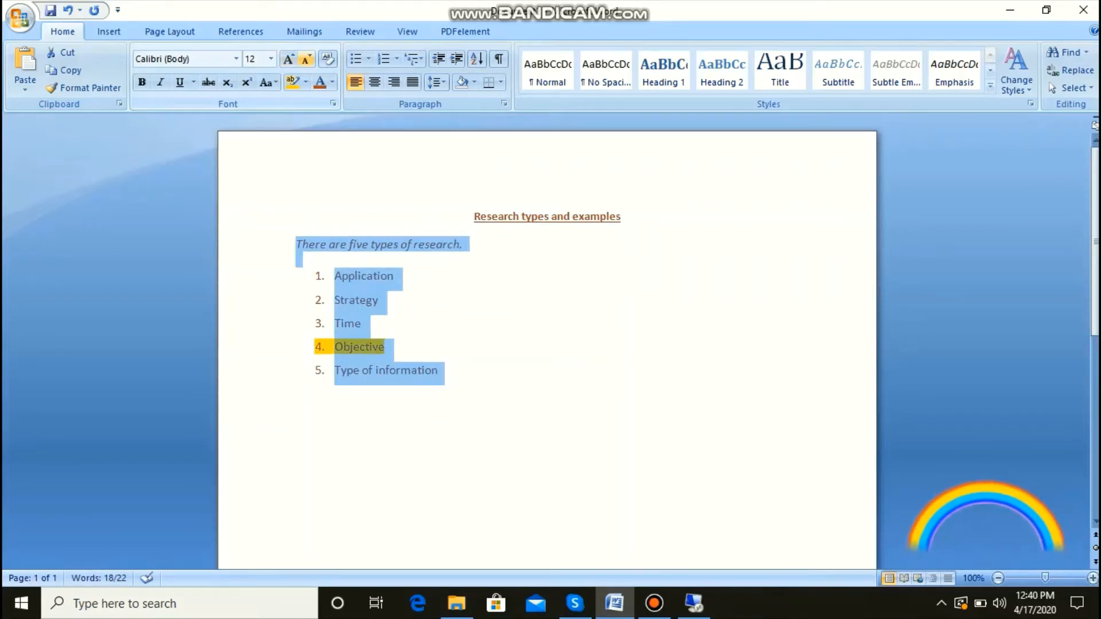
pyautogui.click(307, 59)
pyautogui.click(307, 59)
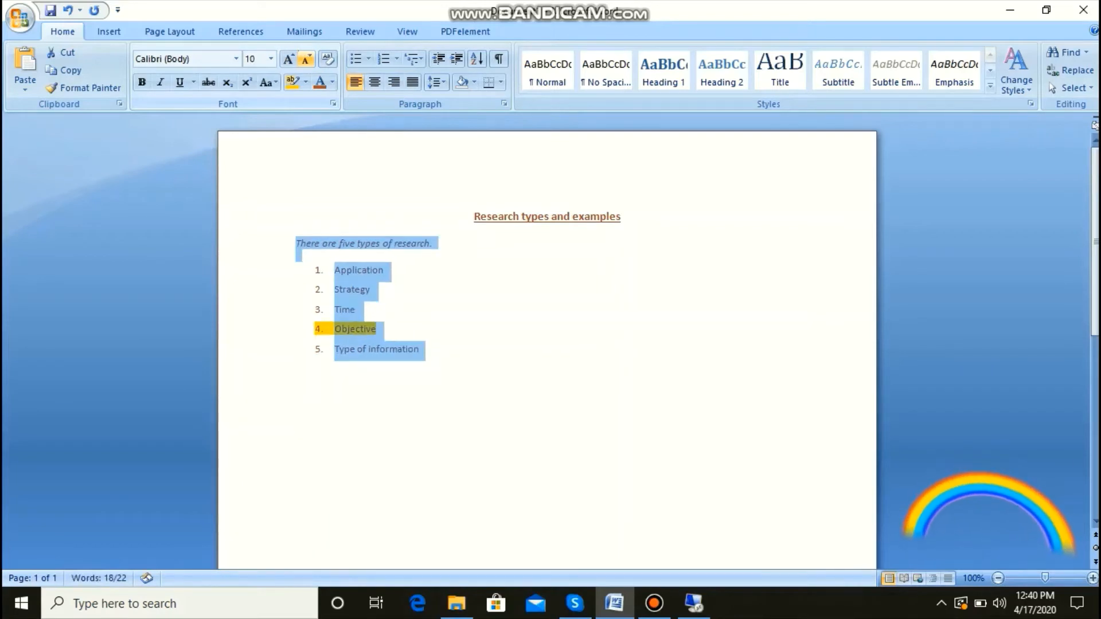
pyautogui.click(307, 59)
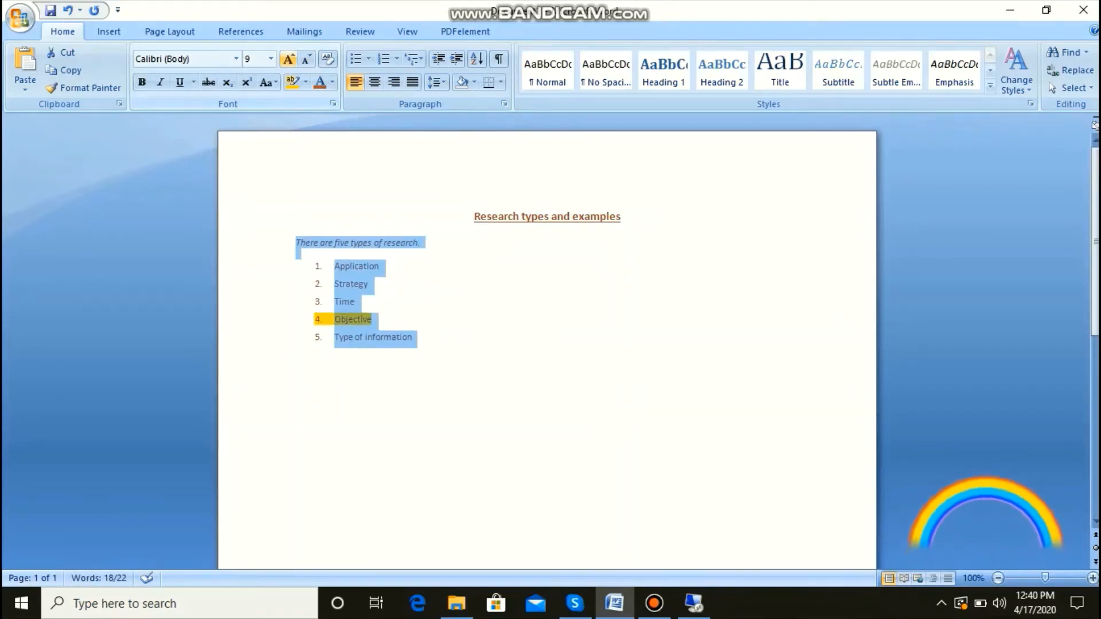
# Step: Enlarge the font of the introductory sentence and the list to 12 pt, and clear the selection
pyautogui.click(288, 60)
pyautogui.click(288, 60)
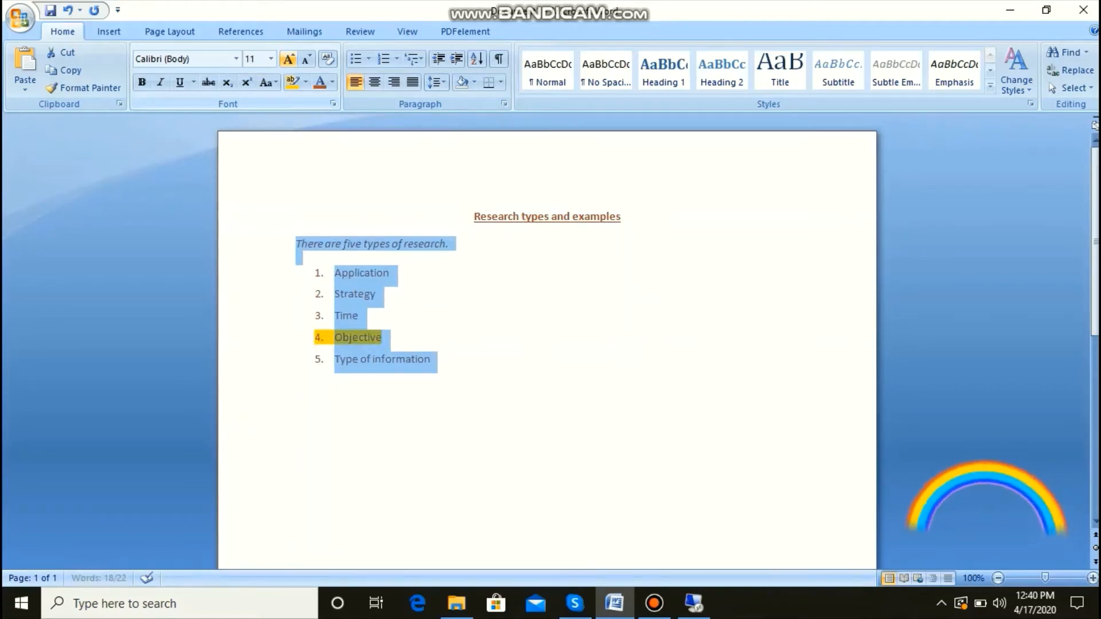
pyautogui.click(288, 60)
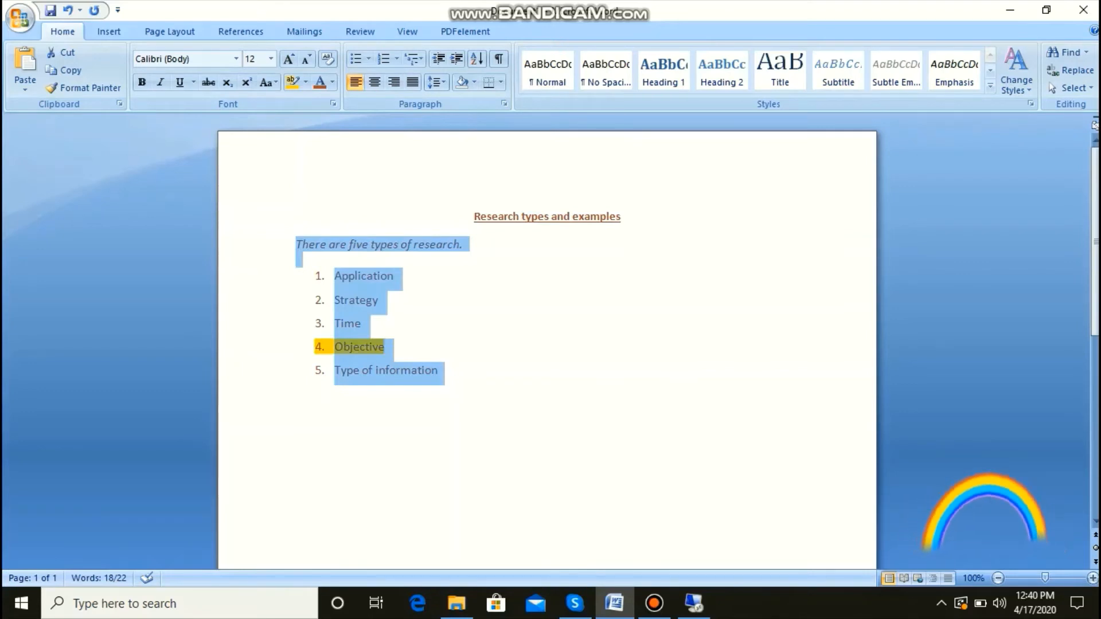
pyautogui.click(365, 324)
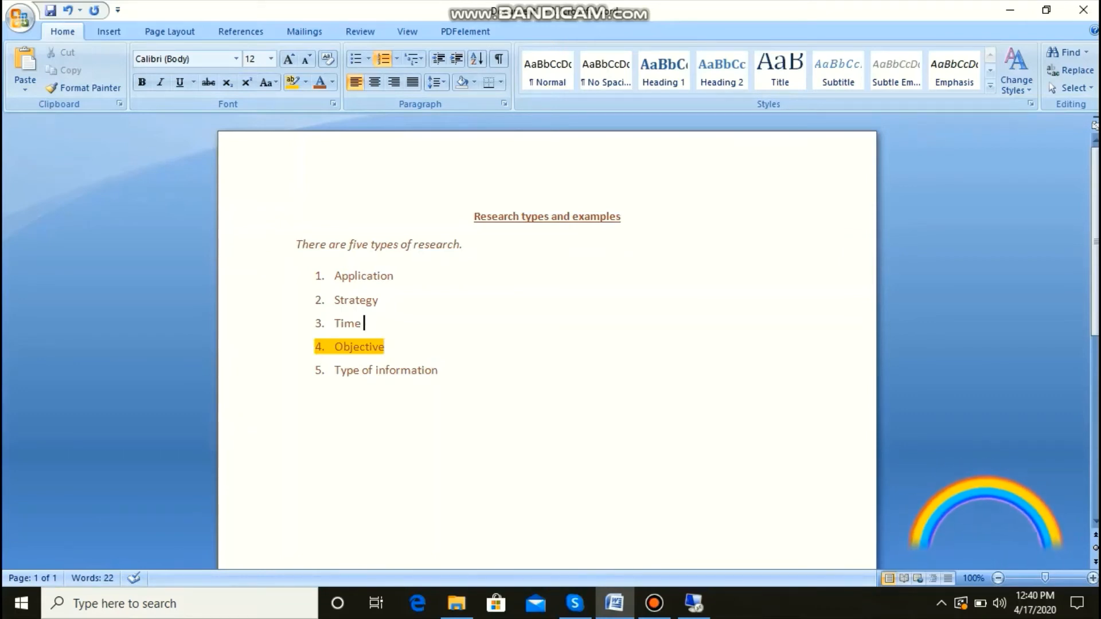
# Step: Preview the No Spacing style on the introductory sentence and the numbered list, and change their font to Arial
pyautogui.hotkey('ctrl', 'End')
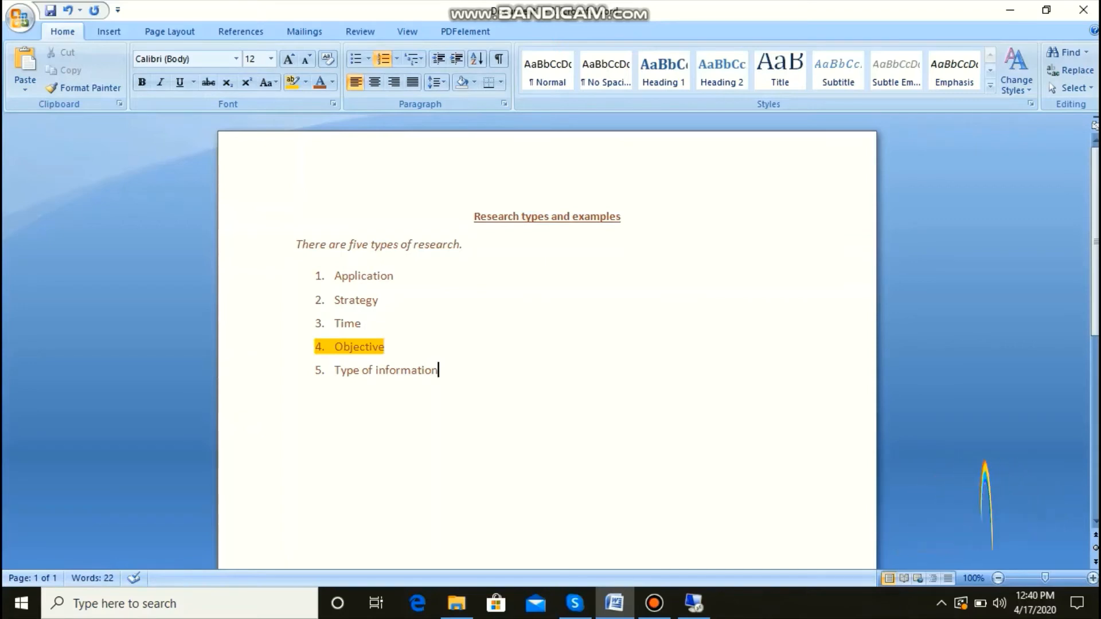
pyautogui.hotkey('ctrl', 'shift', 'Up')
pyautogui.hotkey('ctrl', 'shift', 'Up')
pyautogui.hotkey('ctrl', 'shift', 'Up')
pyautogui.hotkey('ctrl', 'shift', 'Up')
pyautogui.hotkey('ctrl', 'shift', 'Up')
pyautogui.hotkey('ctrl', 'shift', 'Up')
pyautogui.hotkey('ctrl', 'shift', 'Up')
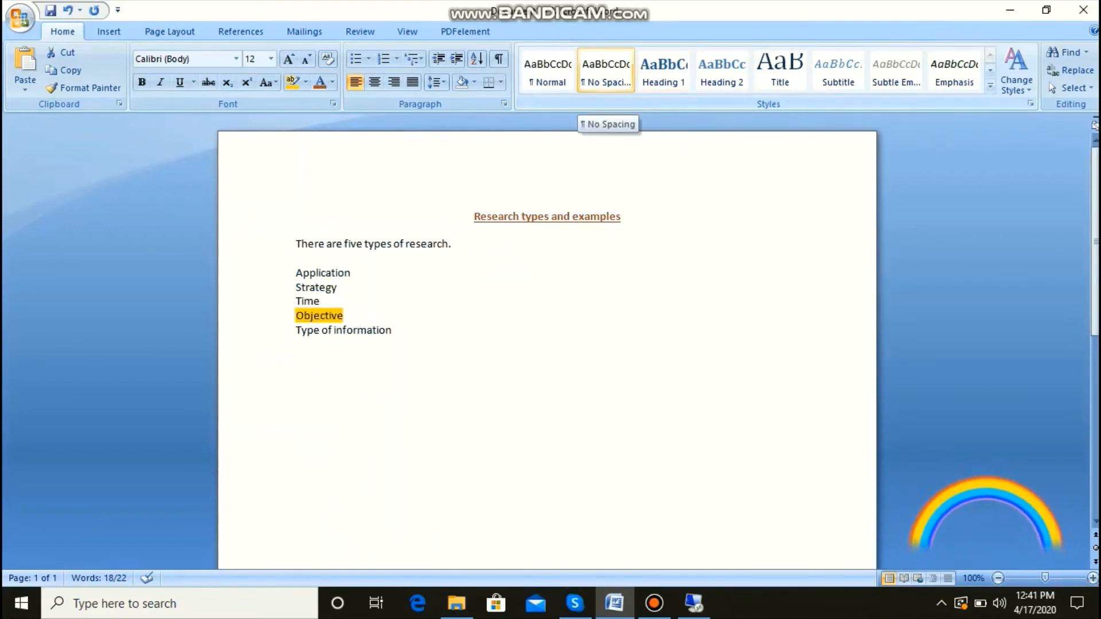
pyautogui.click(606, 72)
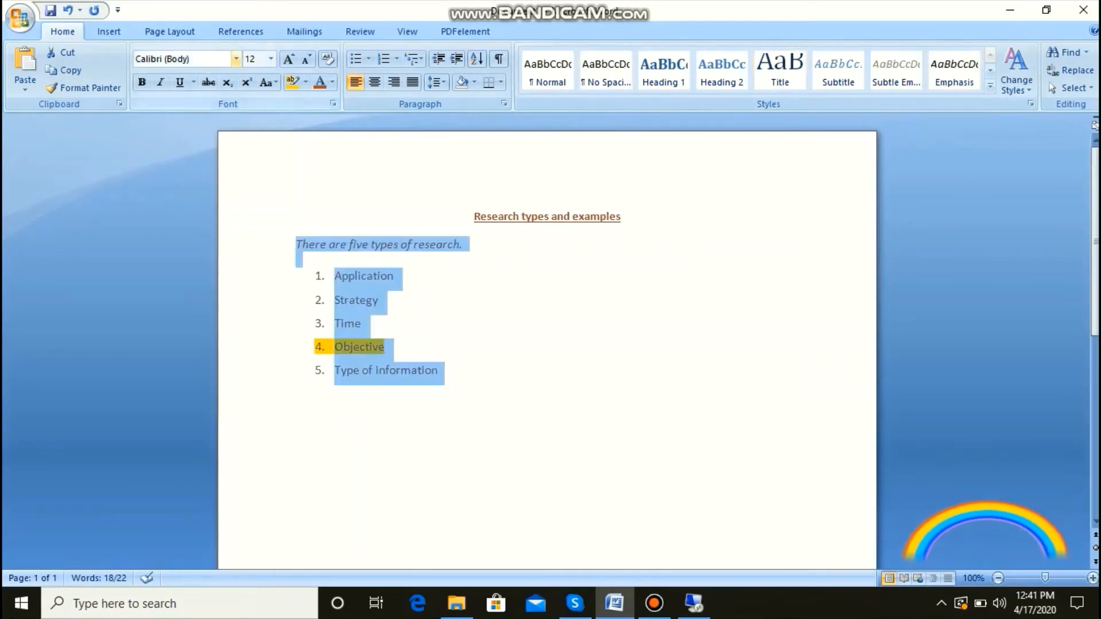
pyautogui.click(236, 59)
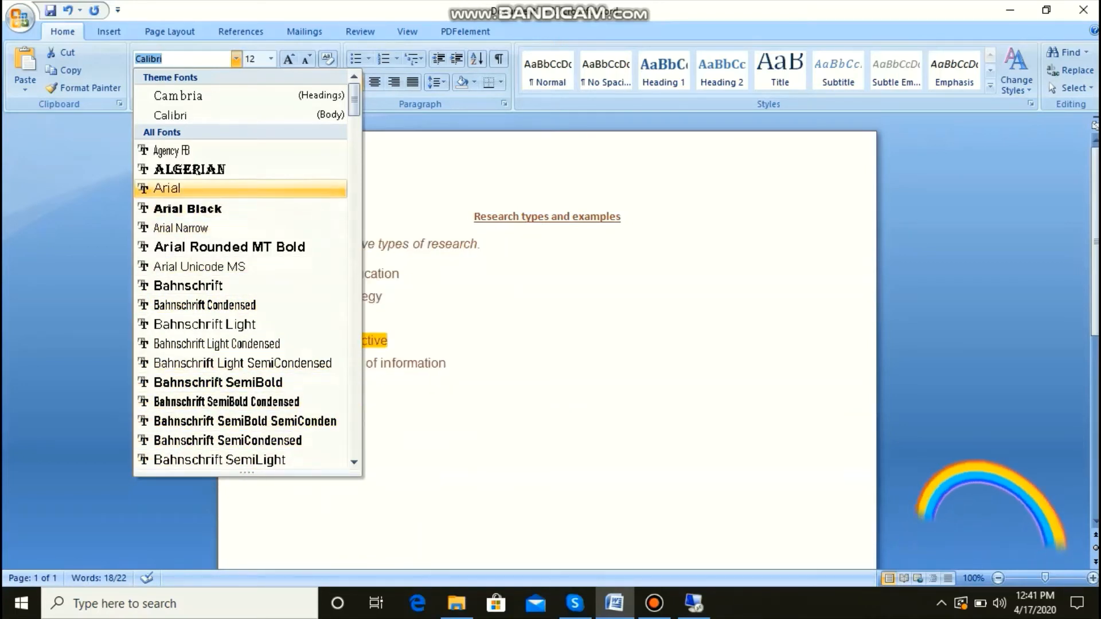
pyautogui.click(172, 188)
pyautogui.click(390, 340)
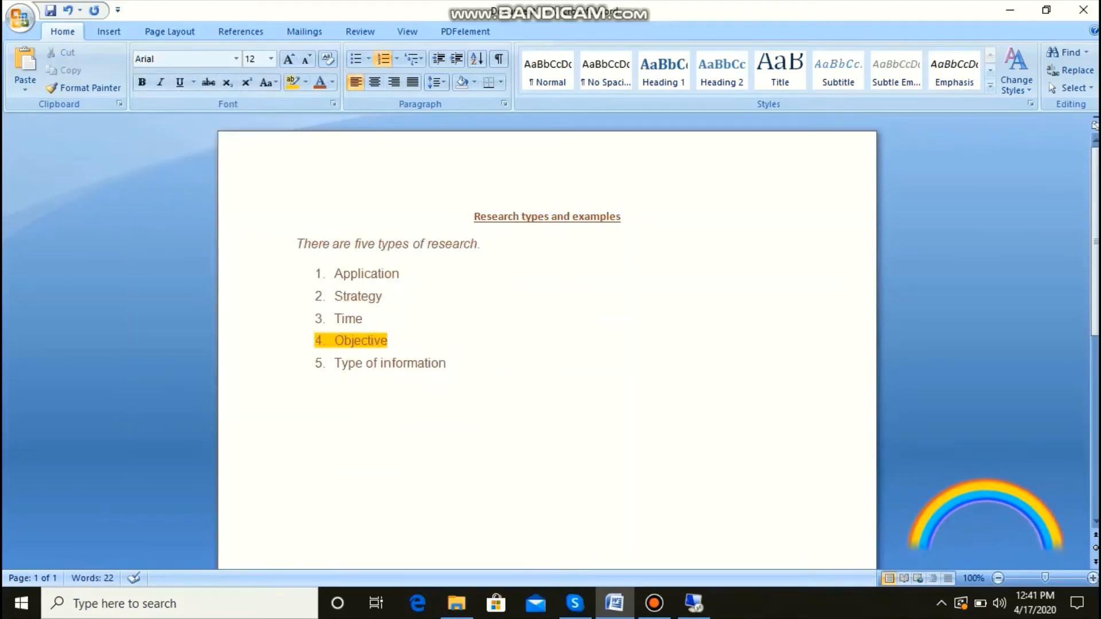
# Step: Insert a blank line after the title "Research types and examples"
pyautogui.click(622, 216)
pyautogui.press('Return')
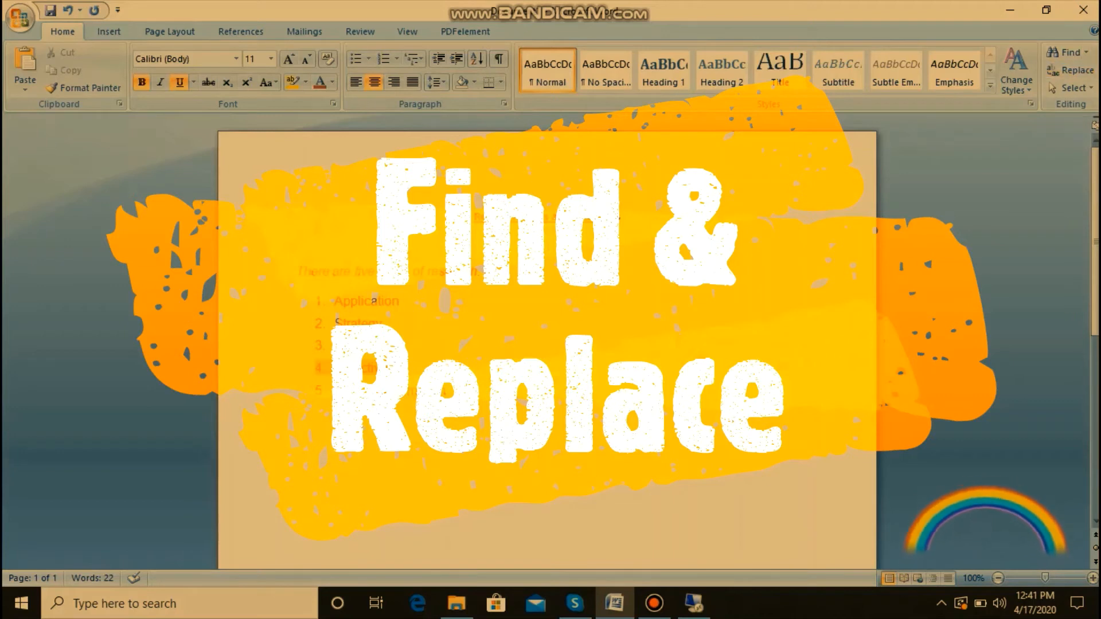
# Step: Search the document for the word "are"
pyautogui.click(373, 300)
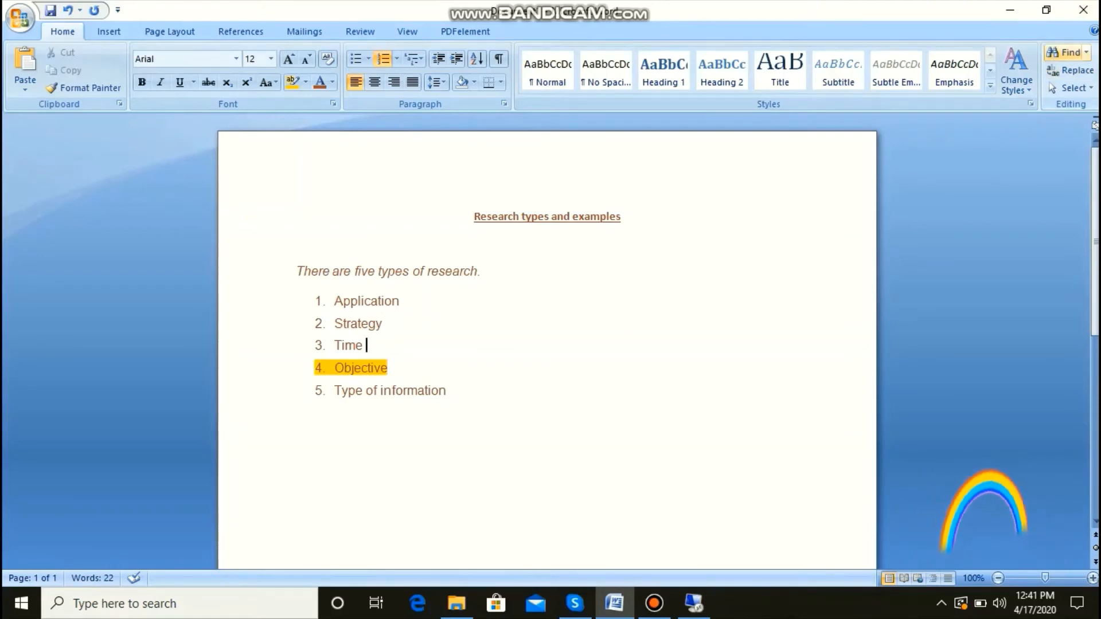
pyautogui.click(1066, 52)
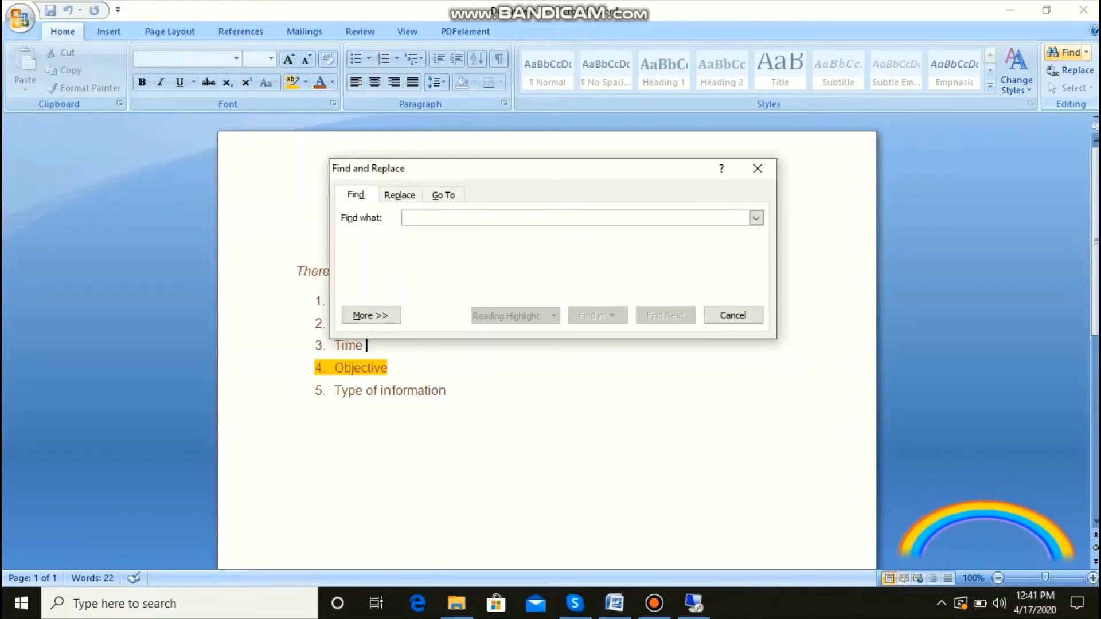
pyautogui.write('are')
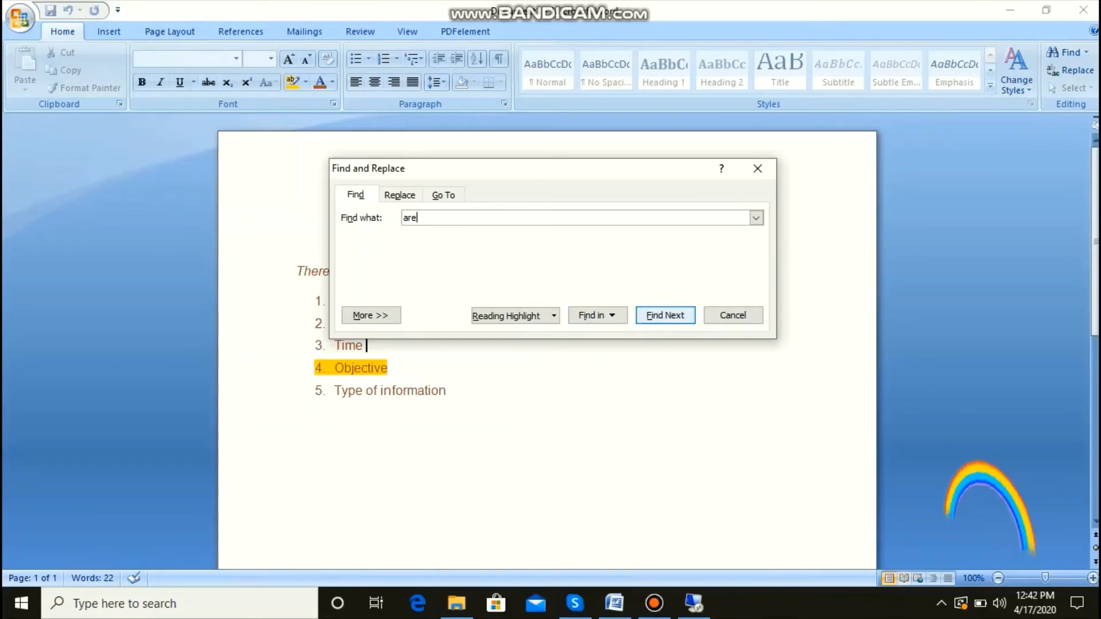
pyautogui.press('Return')
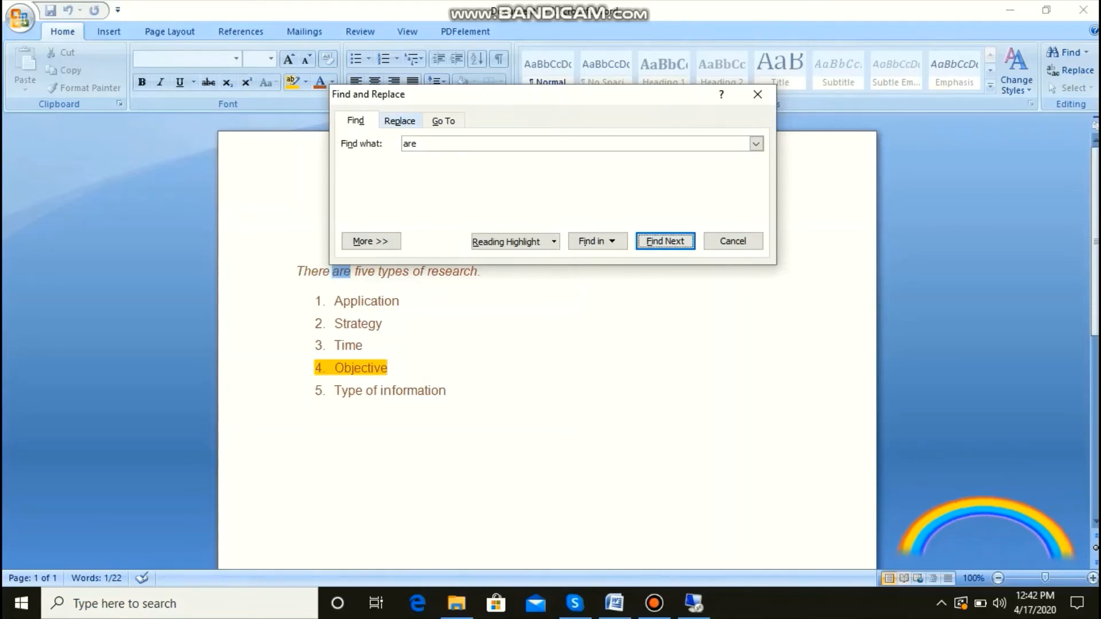
# Step: Replace all occurrences of "are" with "a" in the document, close Find and Replace, and clear the selection
pyautogui.hotkey('ctrl', 'h')
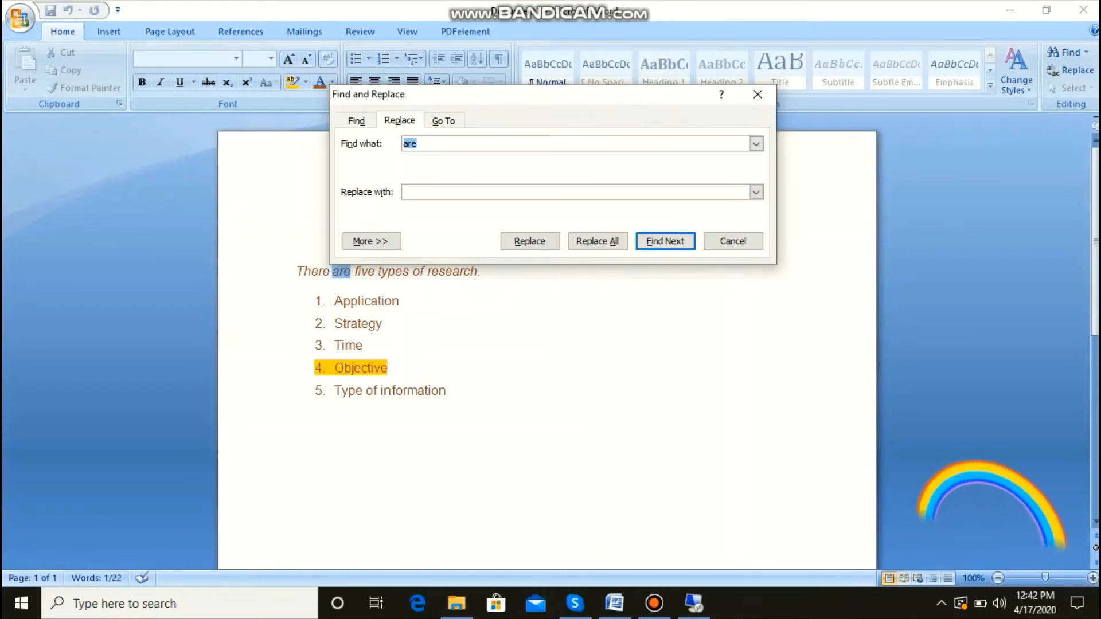
pyautogui.click(458, 192)
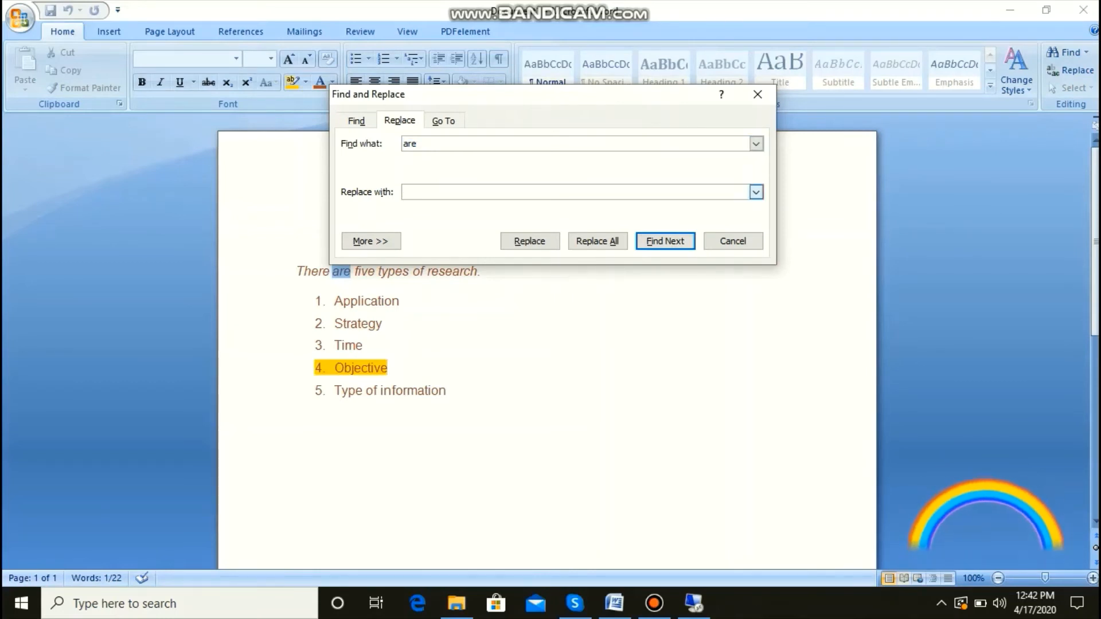
pyautogui.write('a')
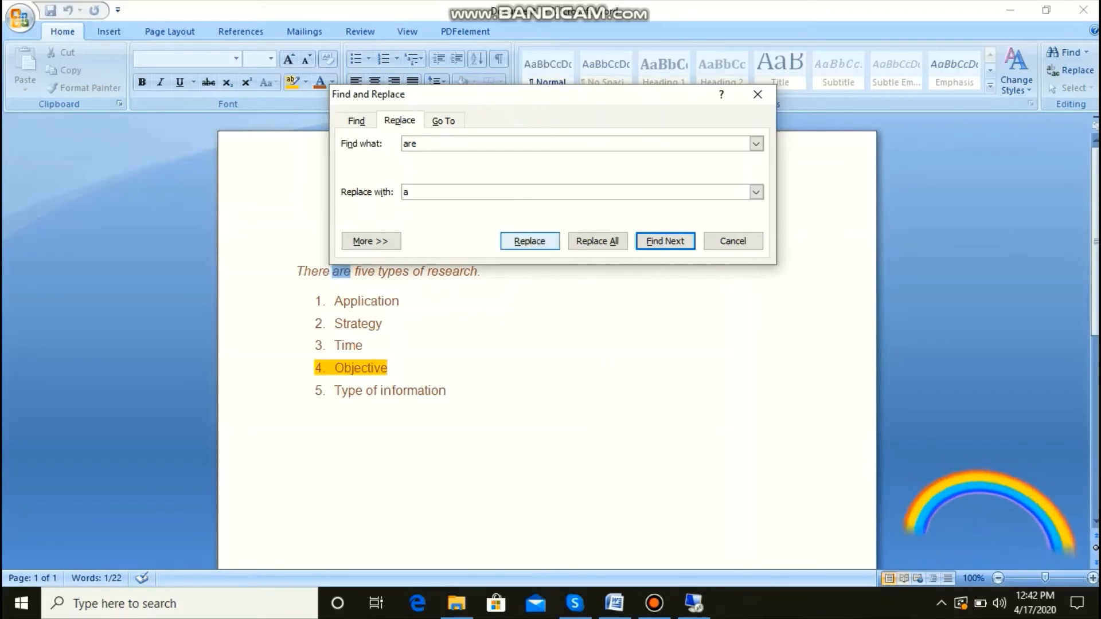
pyautogui.click(597, 241)
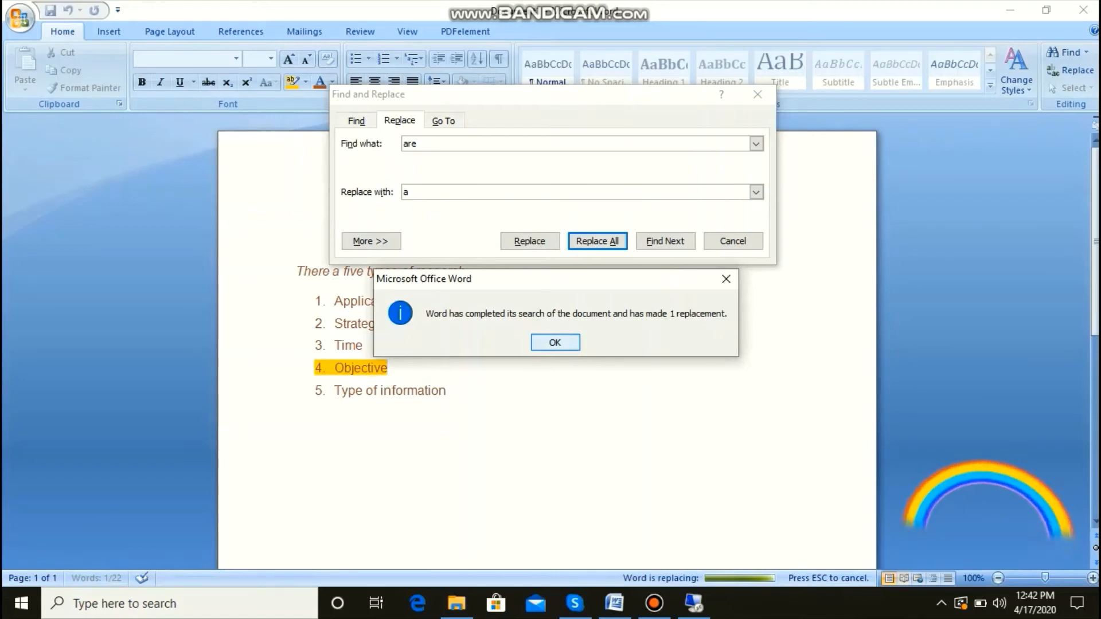
pyautogui.press('Return')
pyautogui.press('Escape')
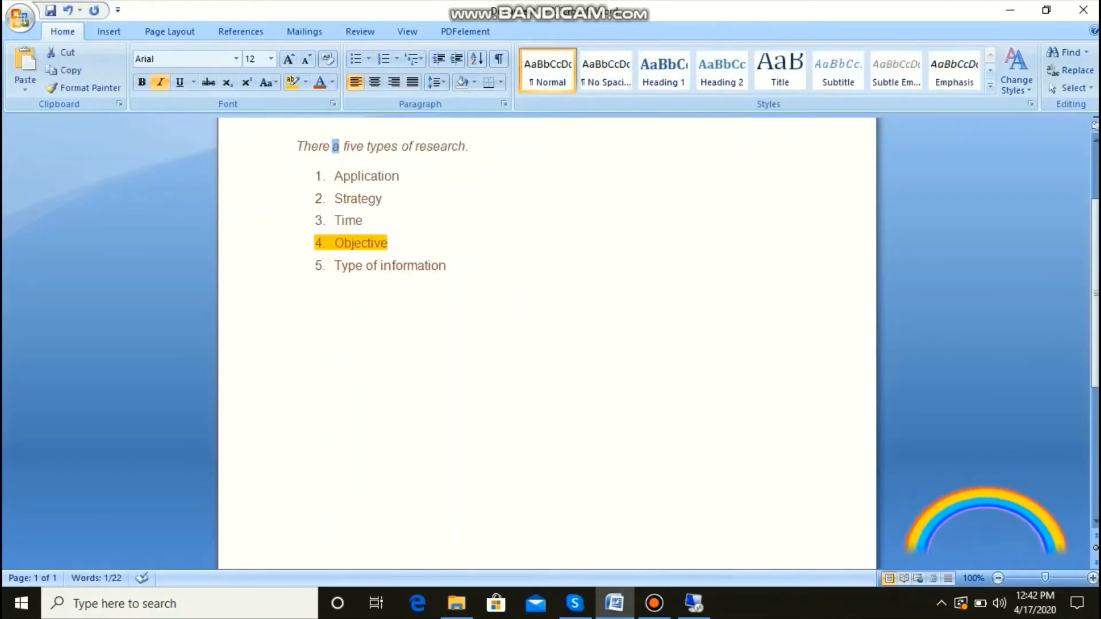
pyautogui.click(448, 265)
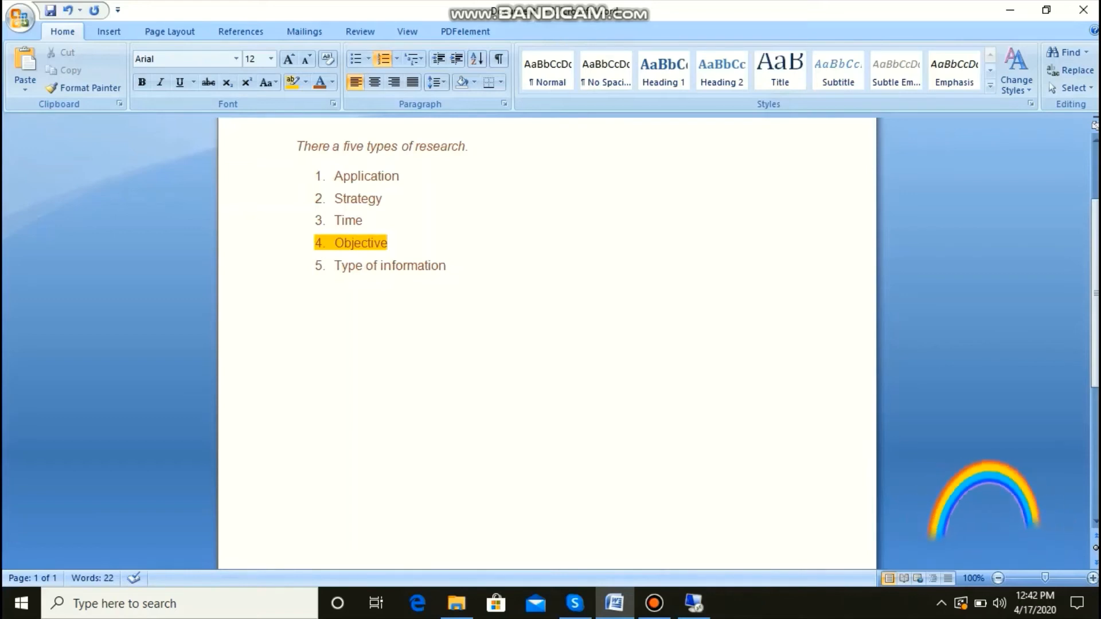
# Step: Search for the letter "a" and go through its occurrences from the title to the last list item
pyautogui.scroll(1, 547, 344)
pyautogui.scroll(1, 547, 344)
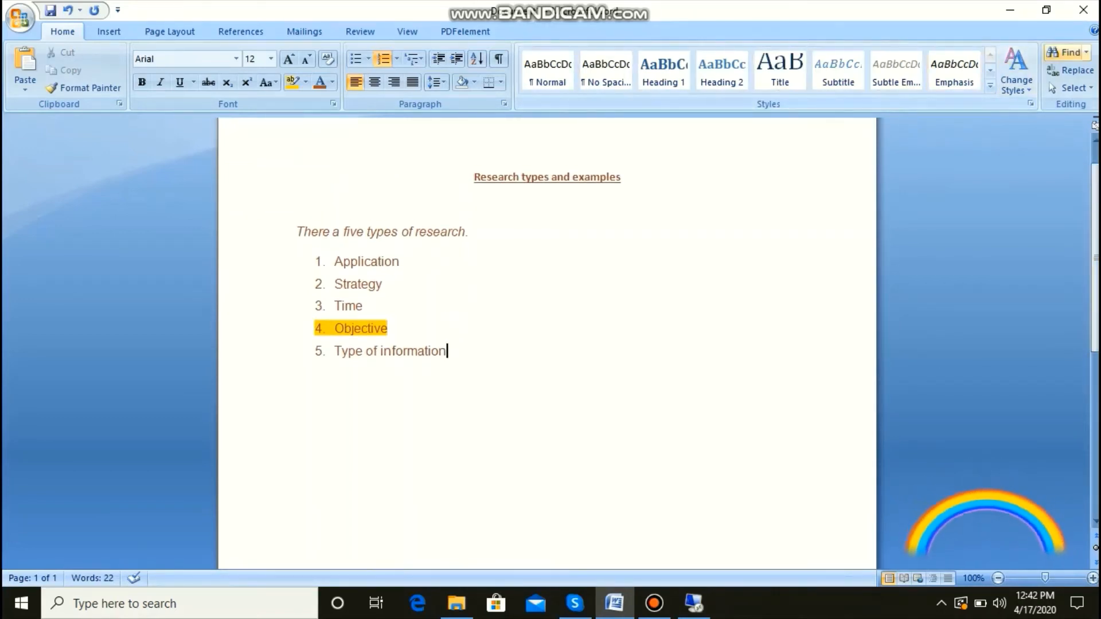
pyautogui.click(1066, 53)
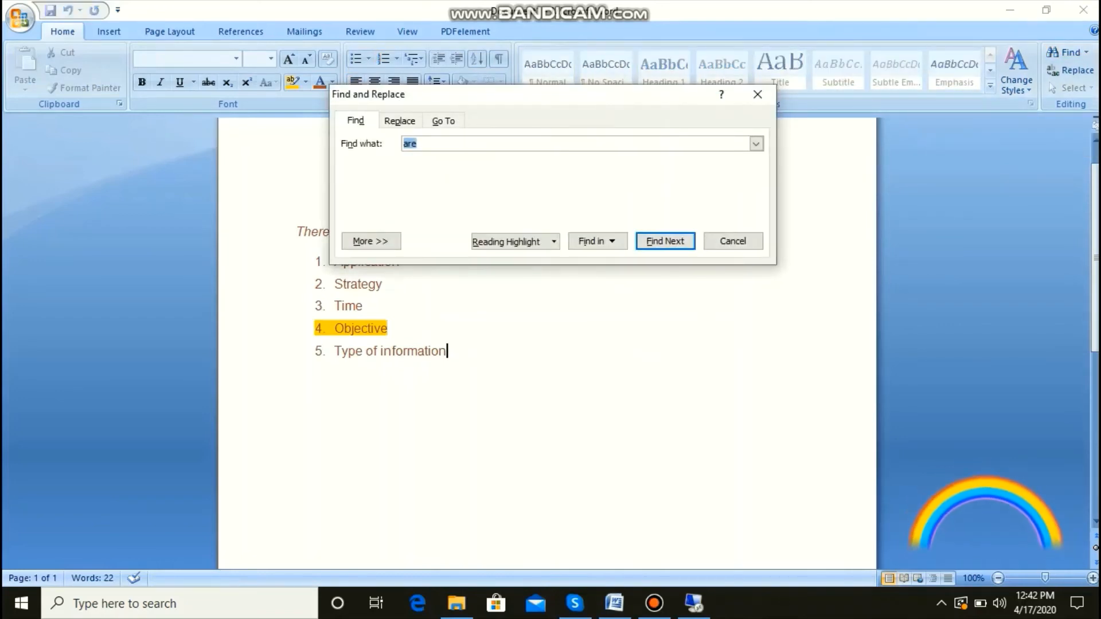
pyautogui.write('a')
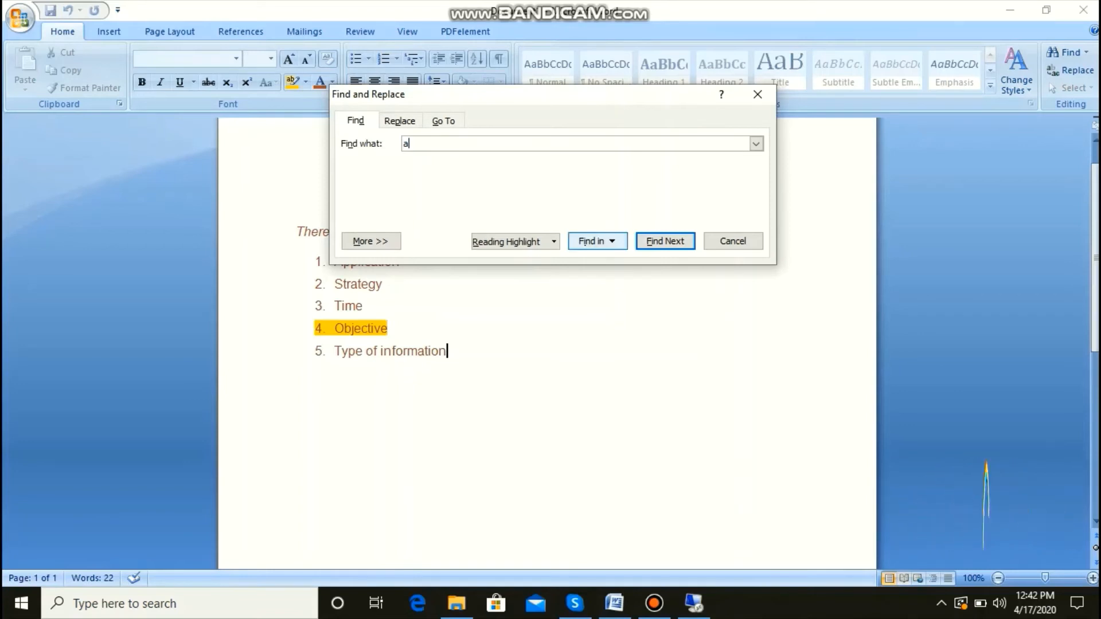
pyautogui.click(598, 240)
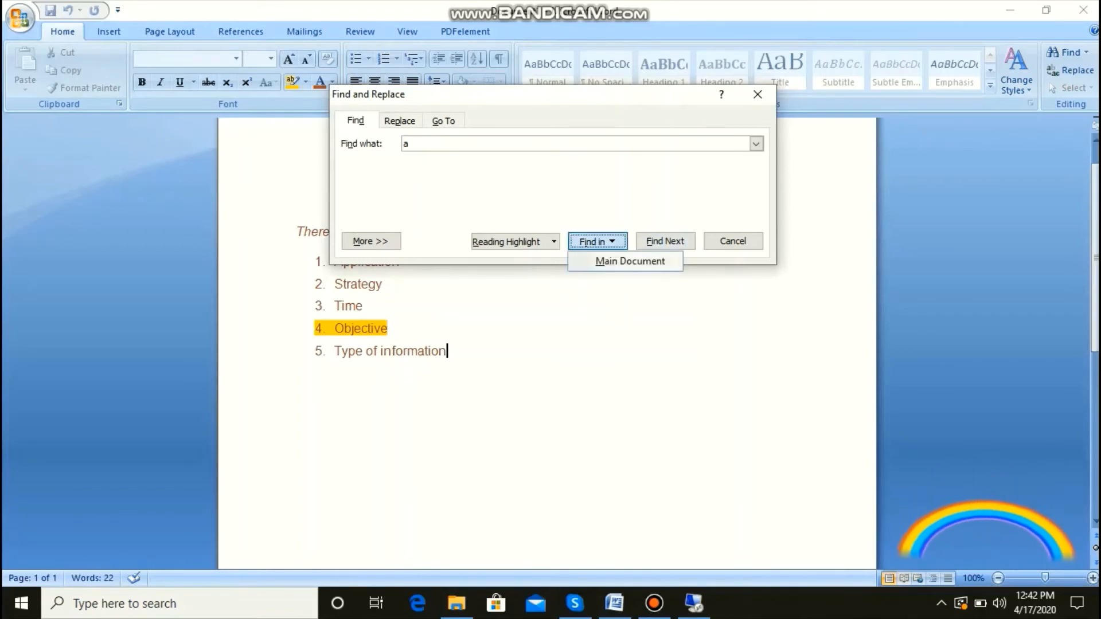
pyautogui.click(665, 240)
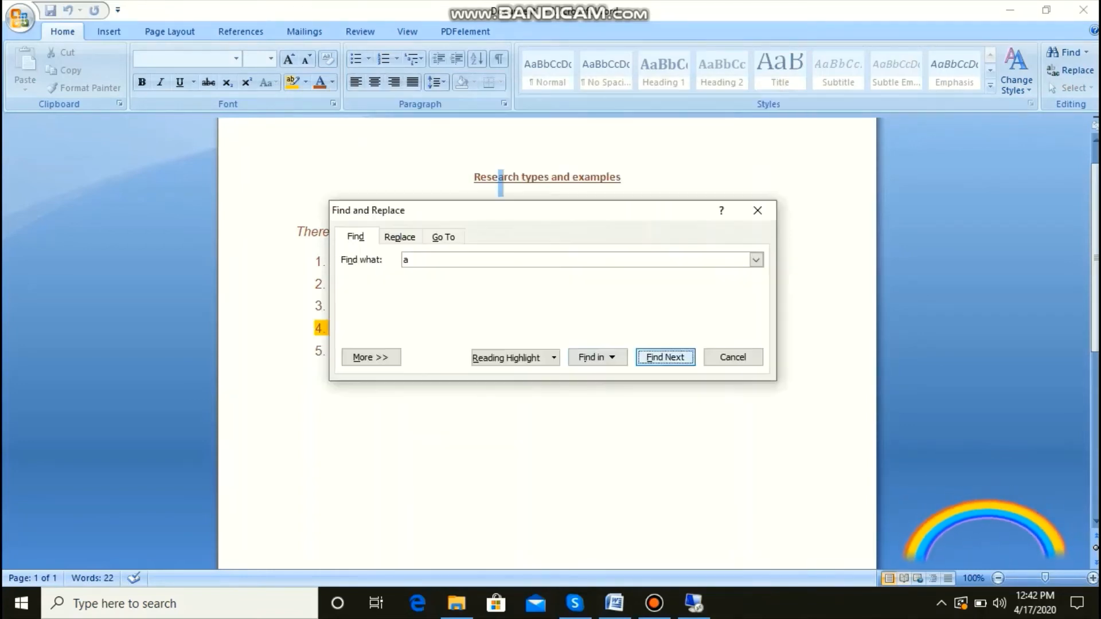
pyautogui.moveTo(598, 215); pyautogui.dragTo(635, 320)
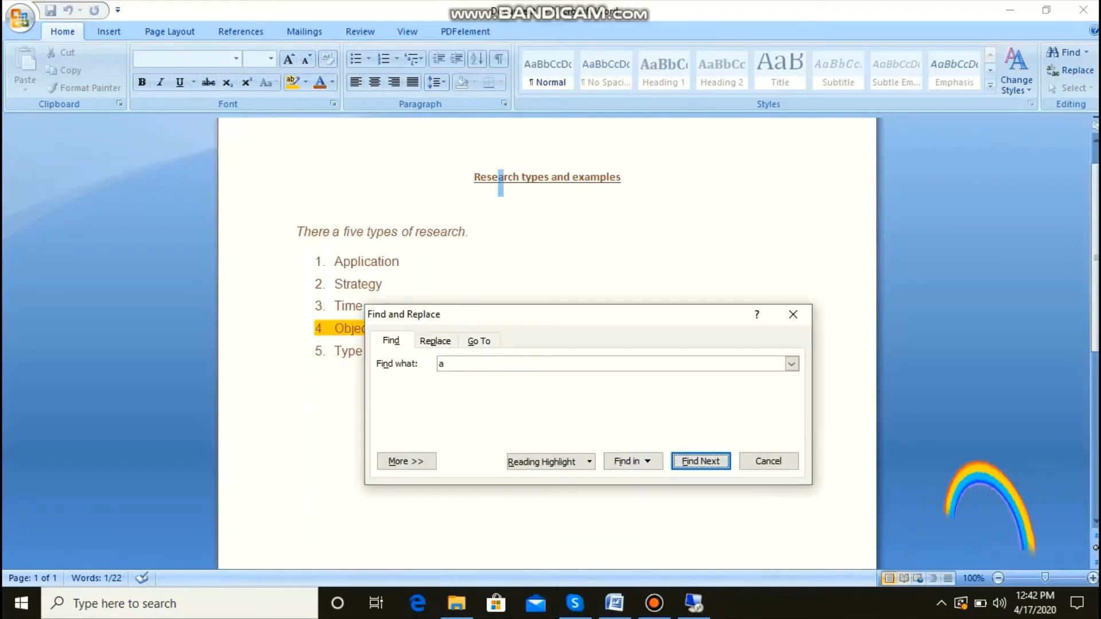
pyautogui.press('Return')
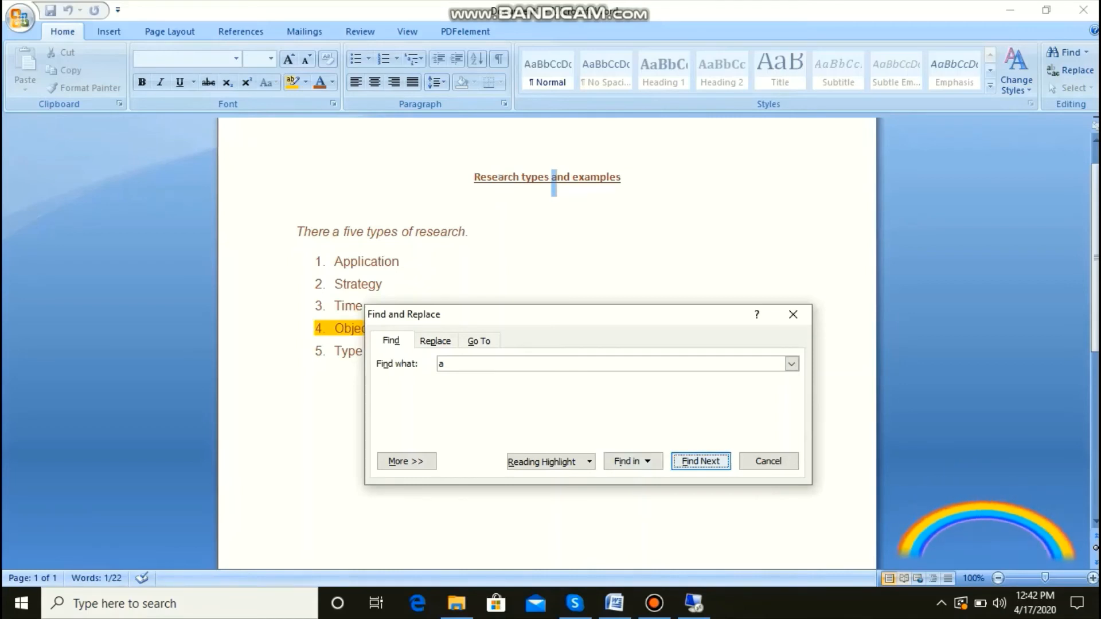
pyautogui.press('Return')
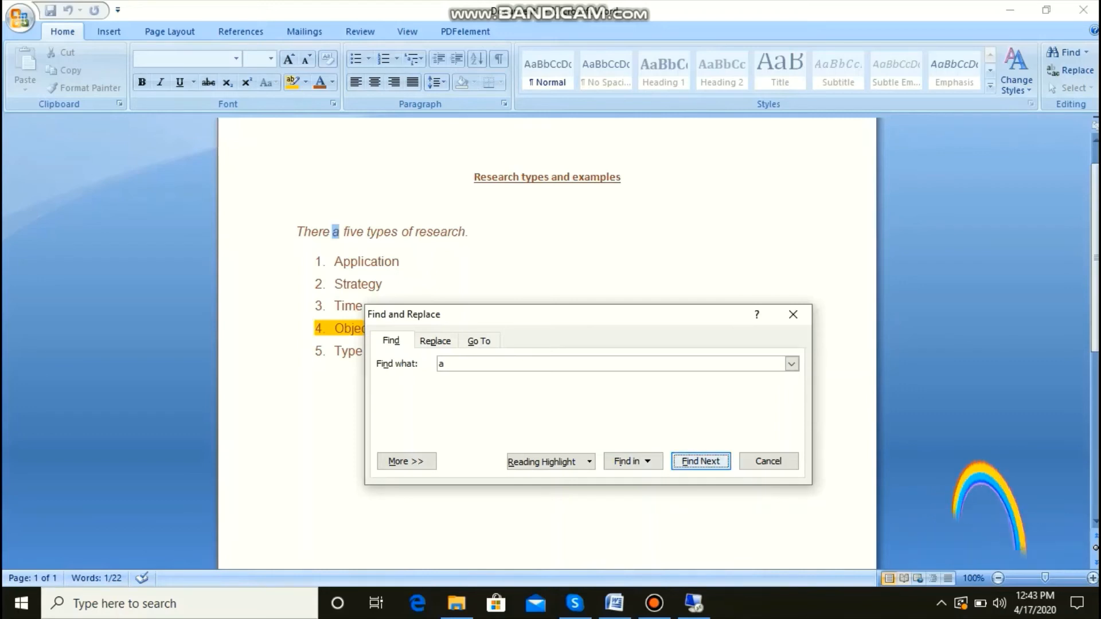
pyautogui.press('Return')
pyautogui.press('Return')
pyautogui.press('Return')
pyautogui.press('Return')
pyautogui.press('Return')
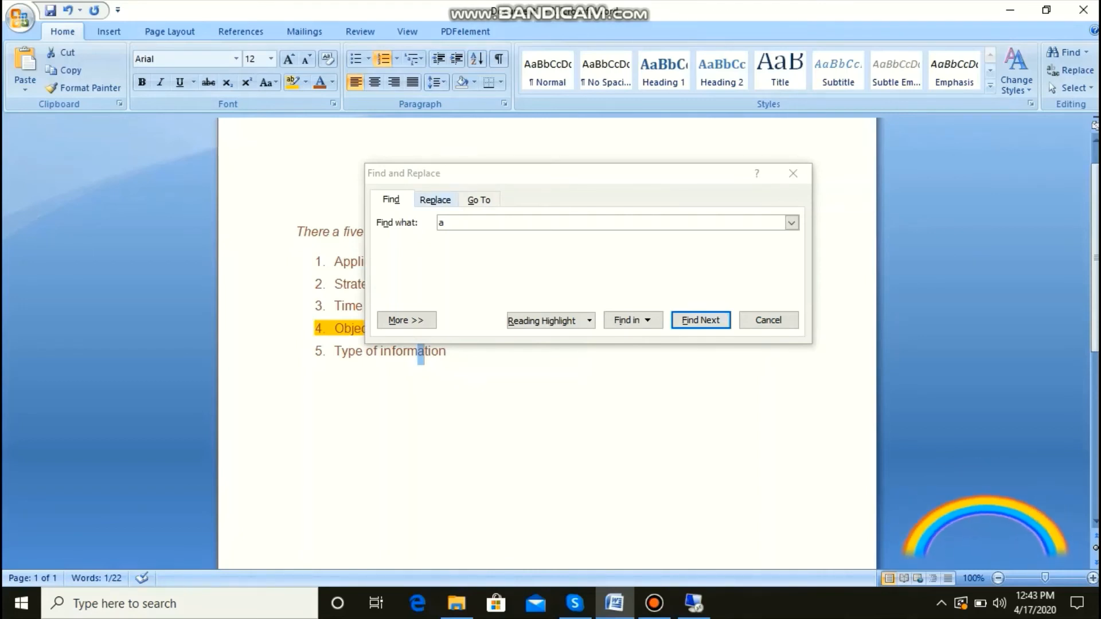
# Step: Replace all occurrences of "a" with "b" throughout the document and close Find and Replace
pyautogui.hotkey('ctrl', 'h')
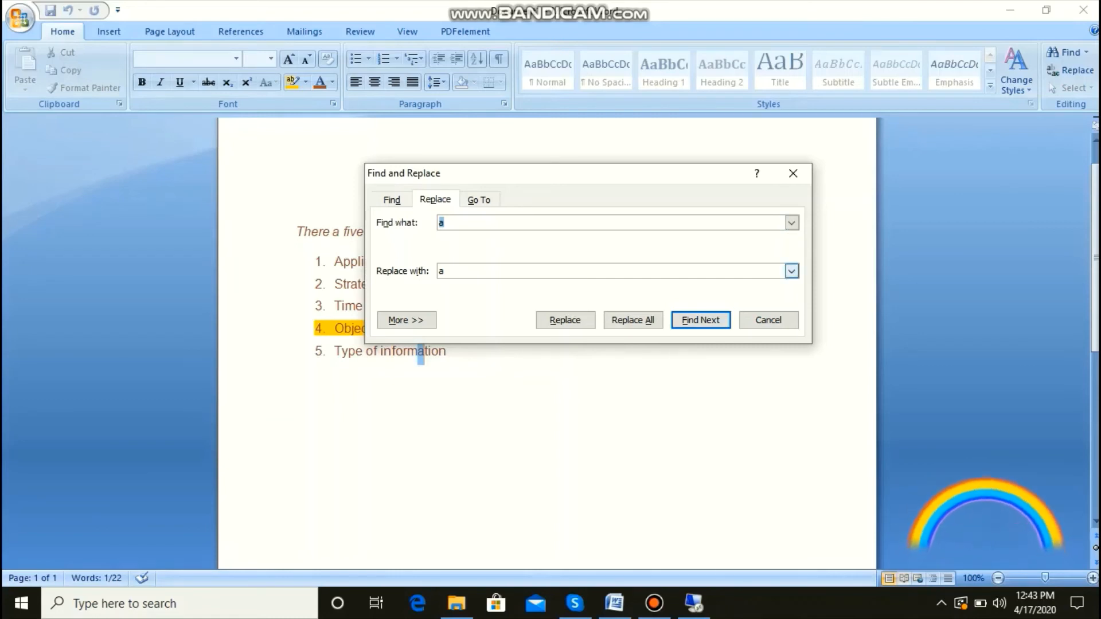
pyautogui.click(446, 271)
pyautogui.press('BackSpace')
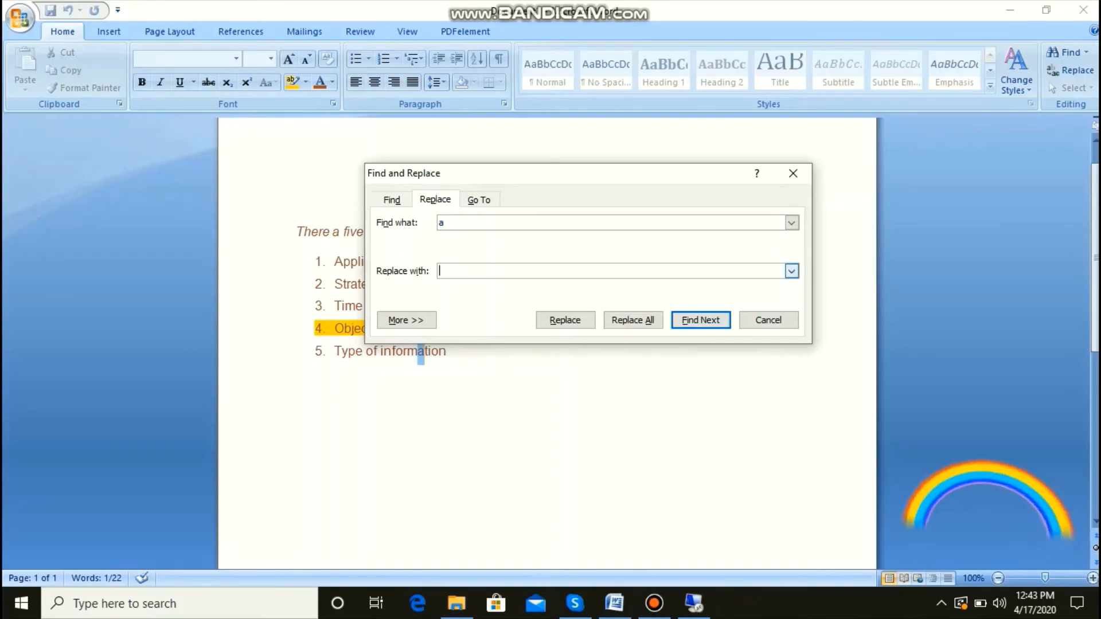
pyautogui.write('b')
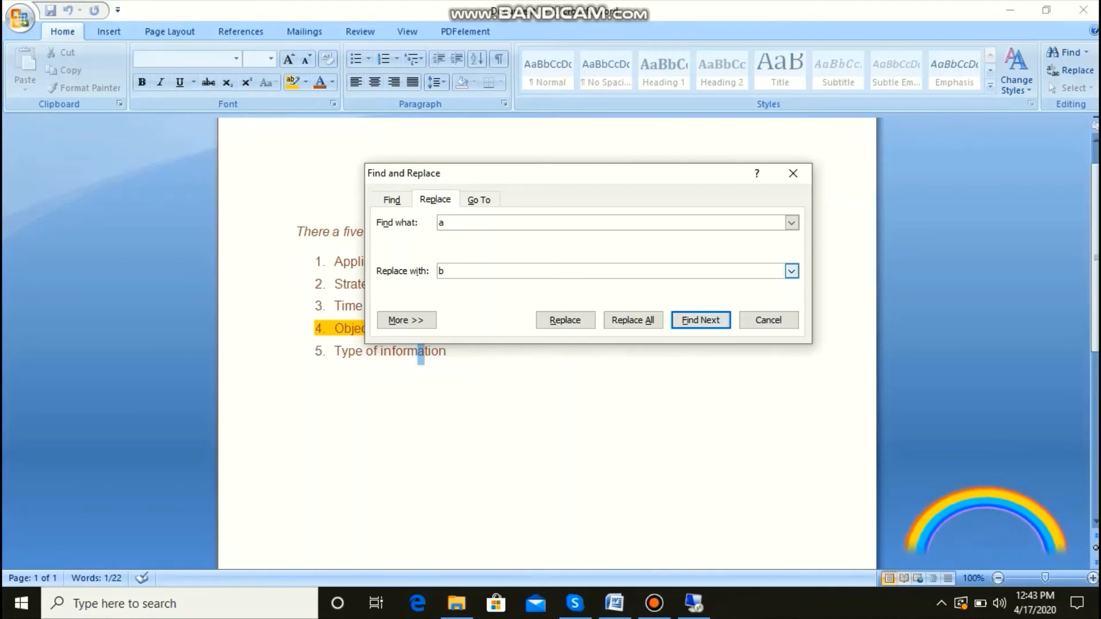
pyautogui.click(633, 320)
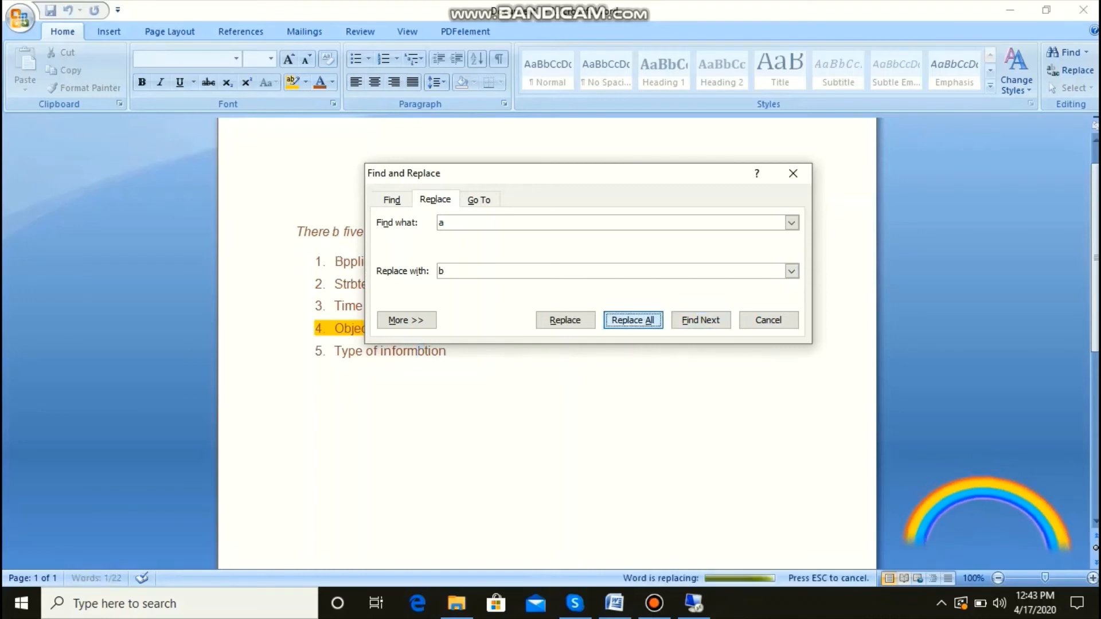
pyautogui.press('Return')
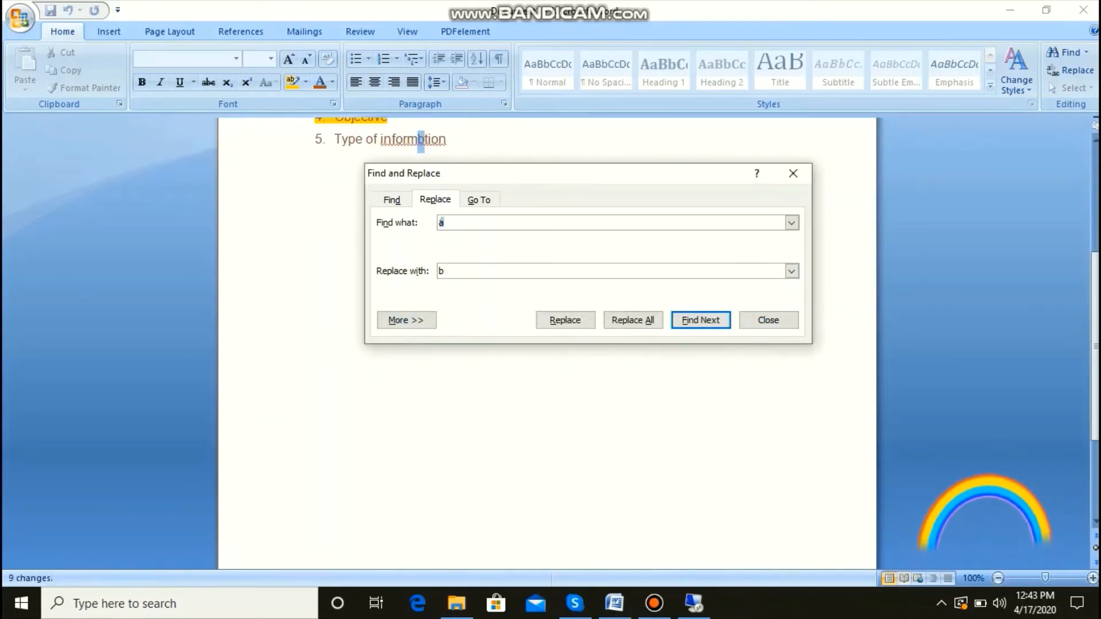
pyautogui.click(793, 173)
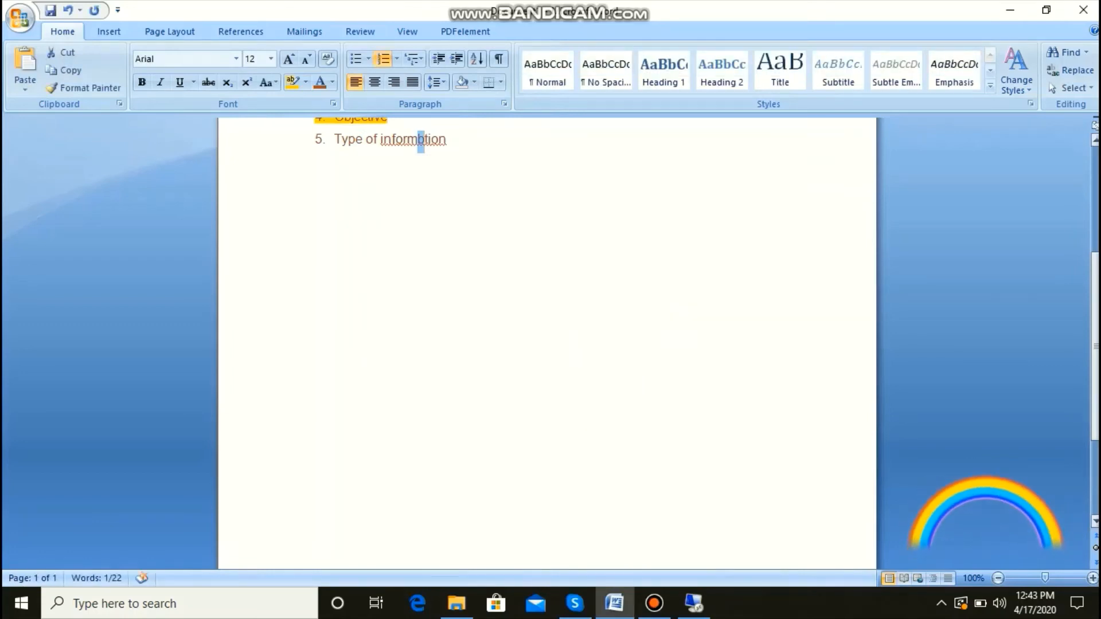
# Step: Examine the replaced letters in the title and introductory sentence, and briefly reopen the Replace settings without replacing anything
pyautogui.scroll(5, 547, 344)
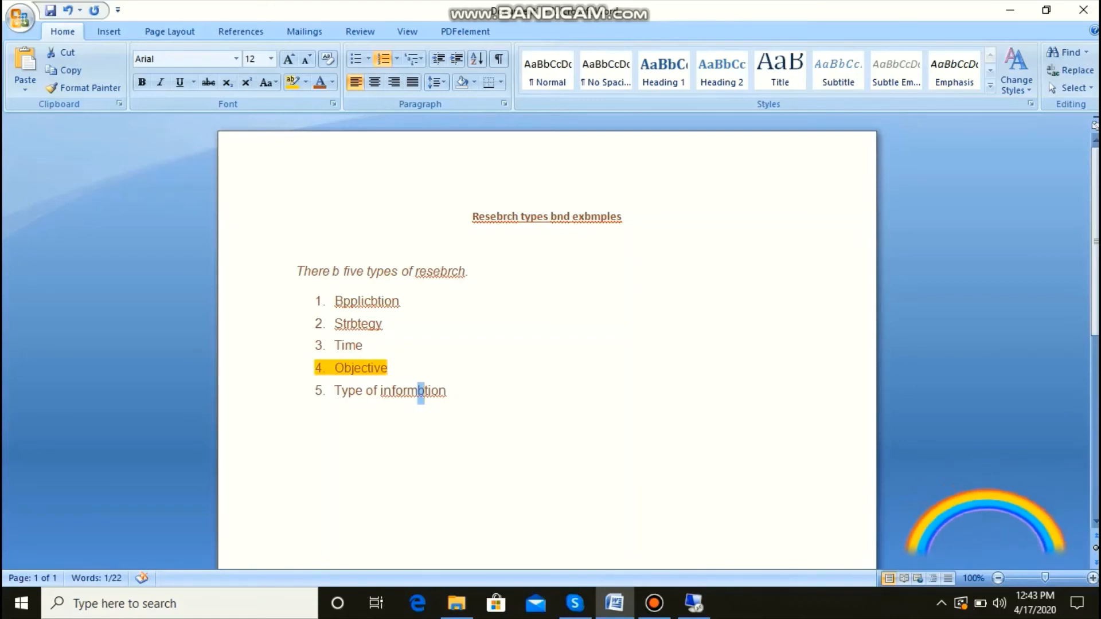
pyautogui.moveTo(332, 272); pyautogui.dragTo(340, 271)
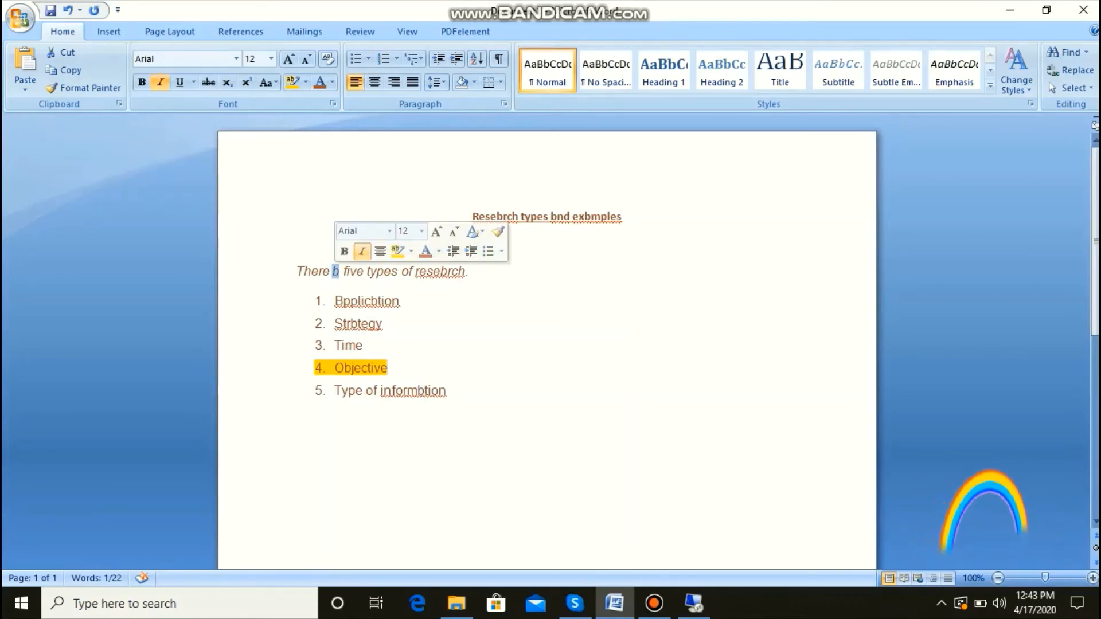
pyautogui.click(504, 216)
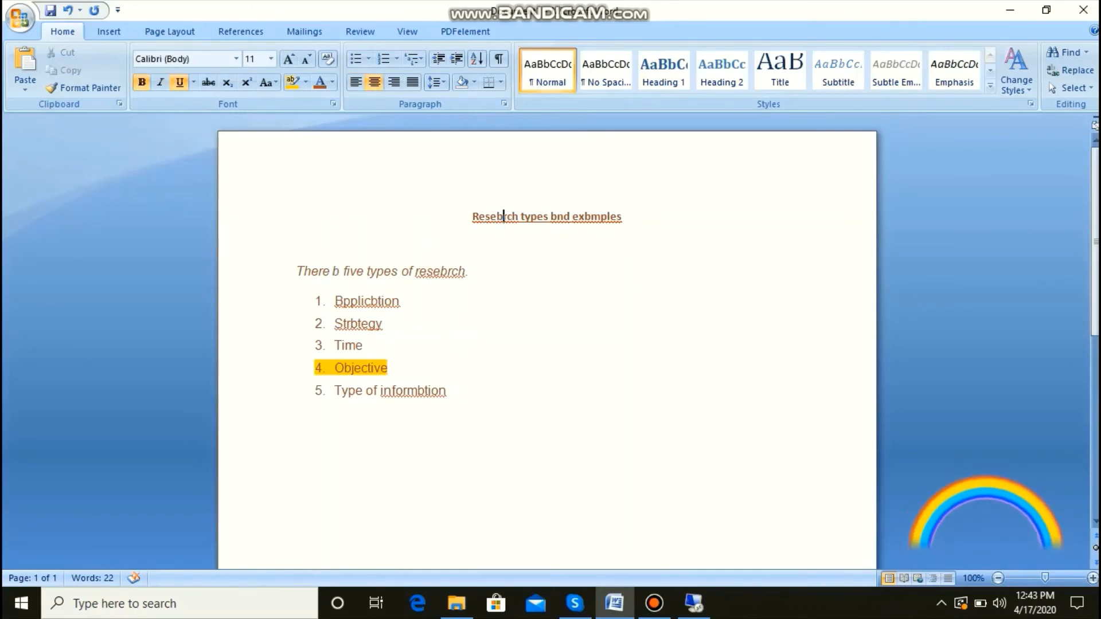
pyautogui.moveTo(592, 216); pyautogui.dragTo(585, 217)
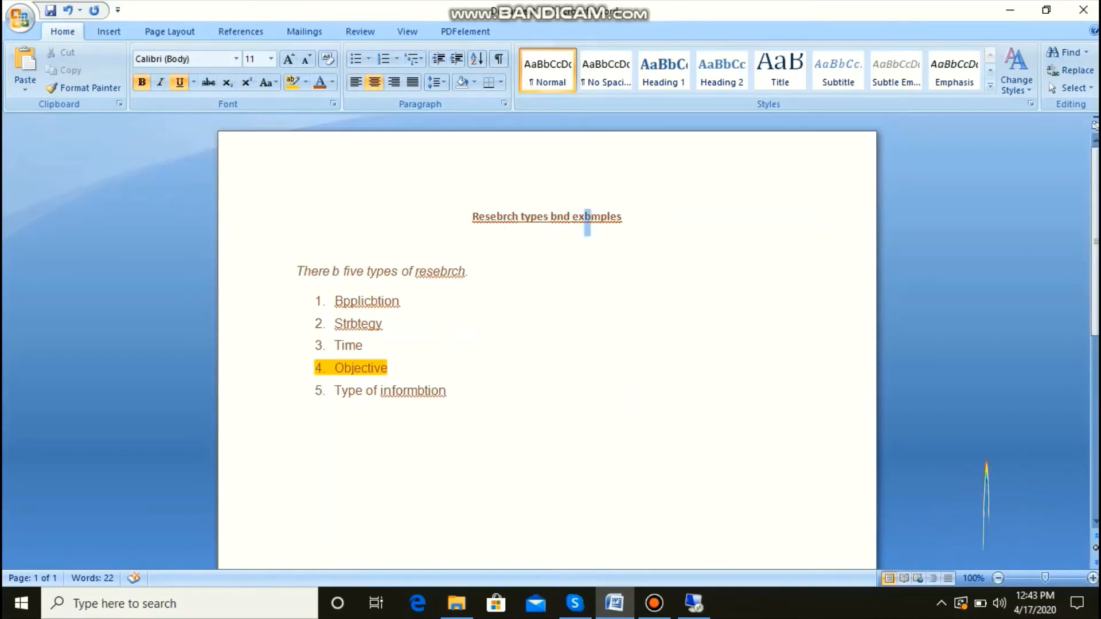
pyautogui.click(392, 368)
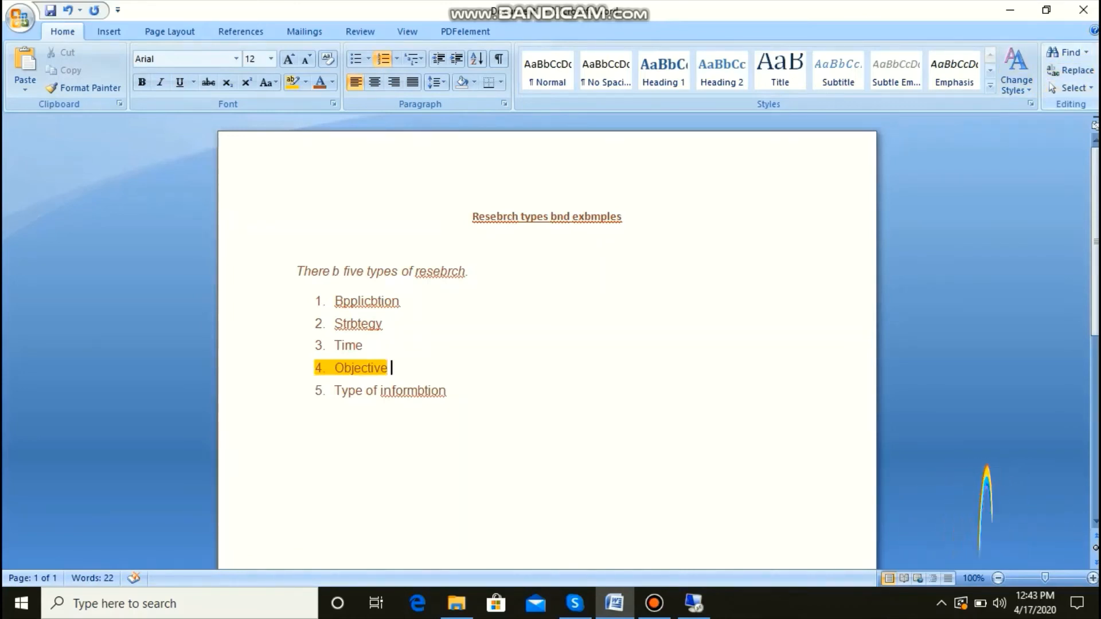
pyautogui.click(548, 244)
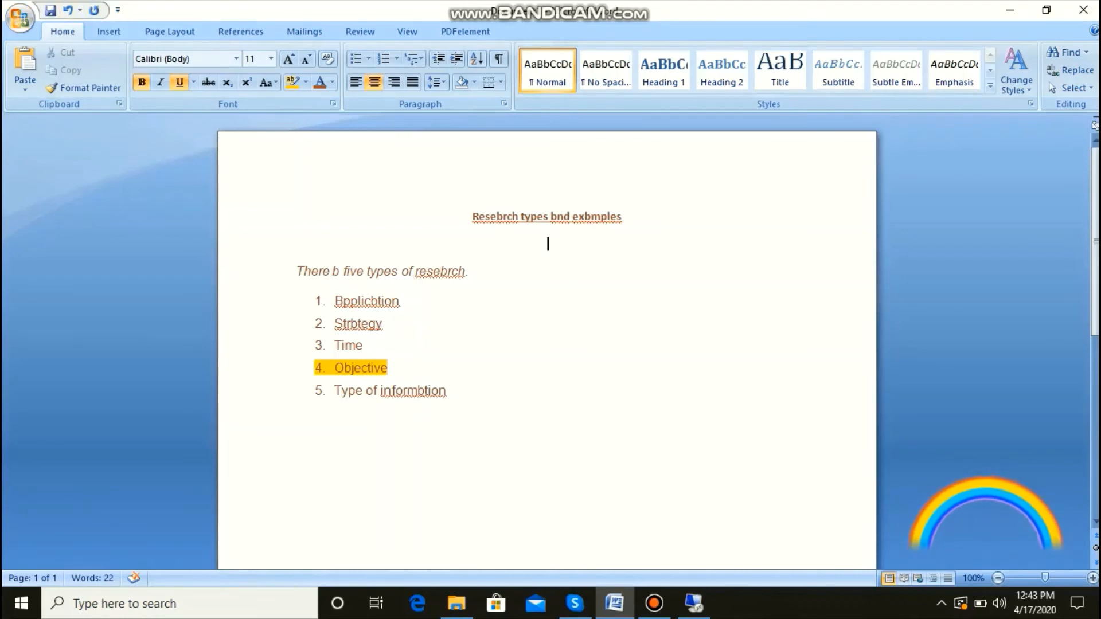
pyautogui.click(95, 10)
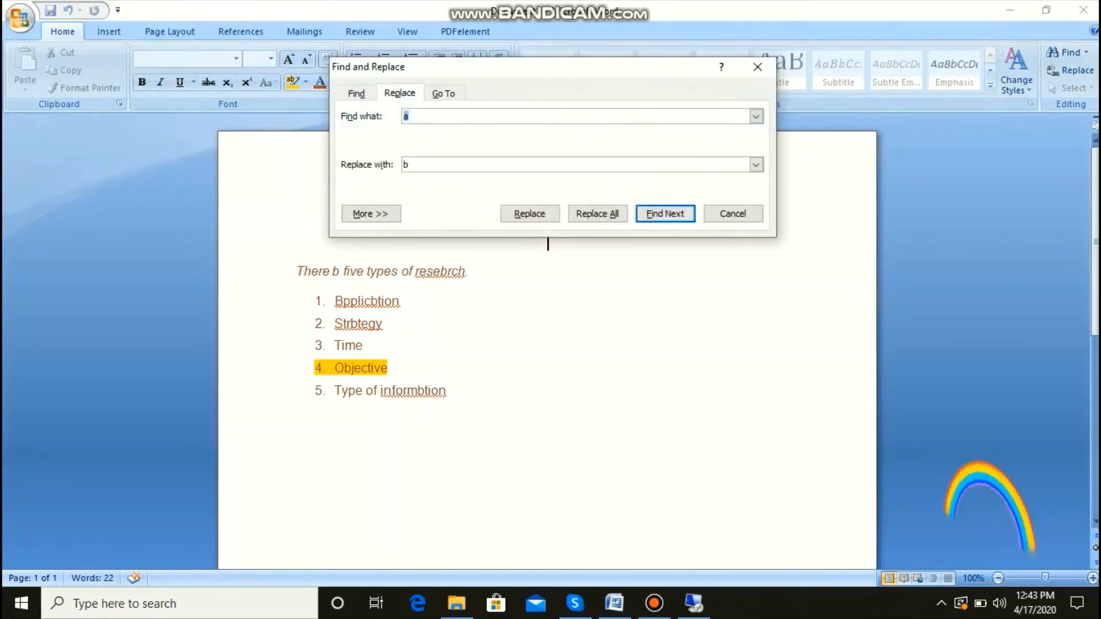
pyautogui.press('Escape')
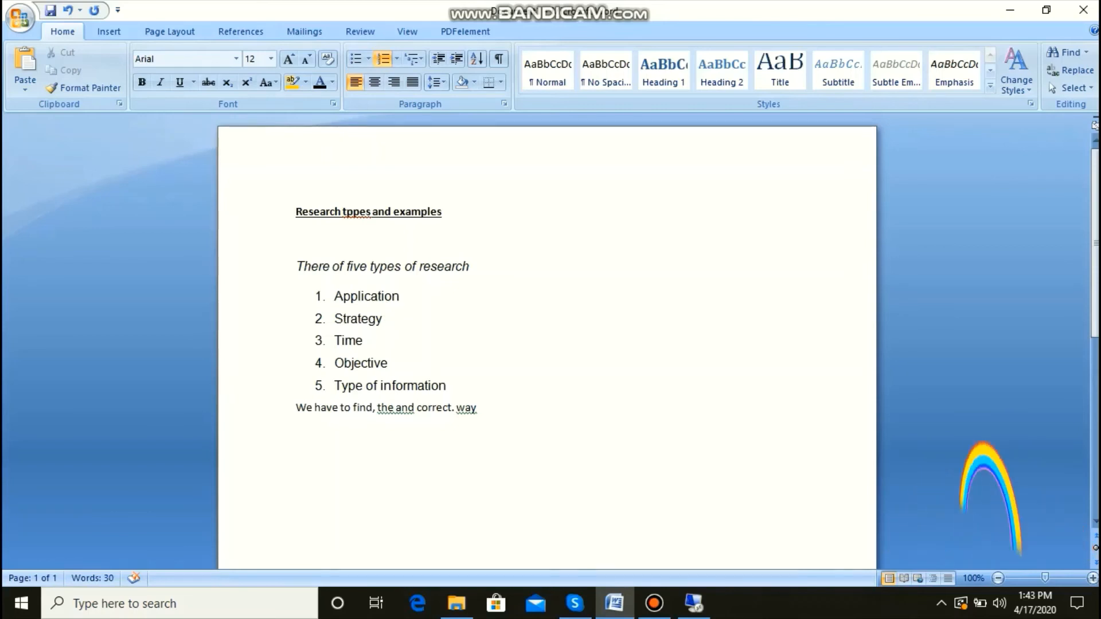
# Step: Run the spelling and grammar check on the document and close it at the "the and" word-order suggestion
pyautogui.press('F7')
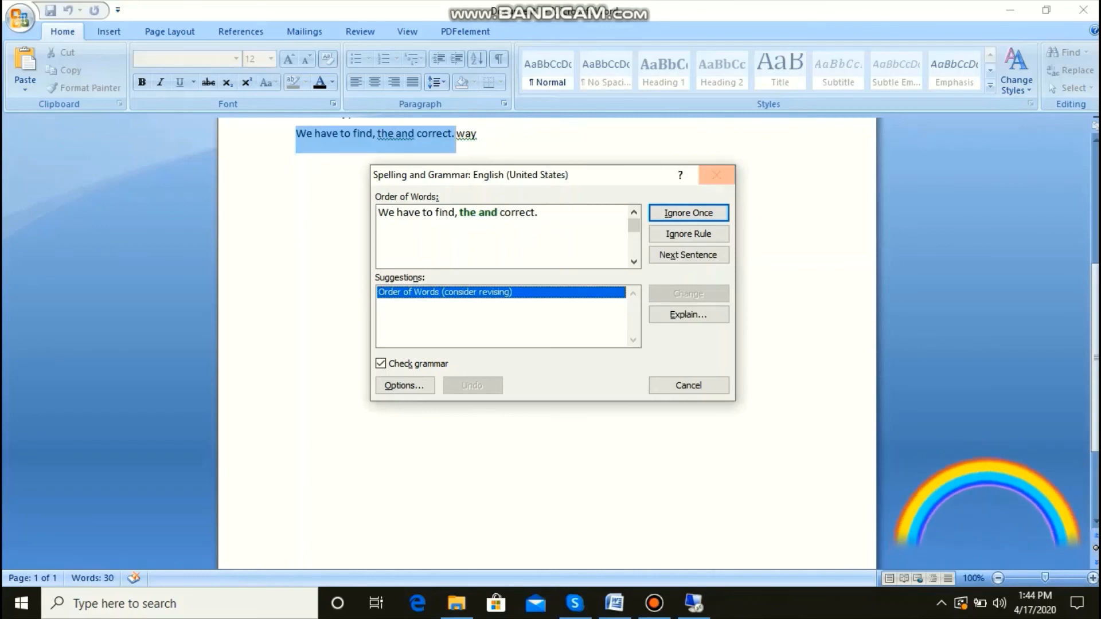
pyautogui.click(716, 175)
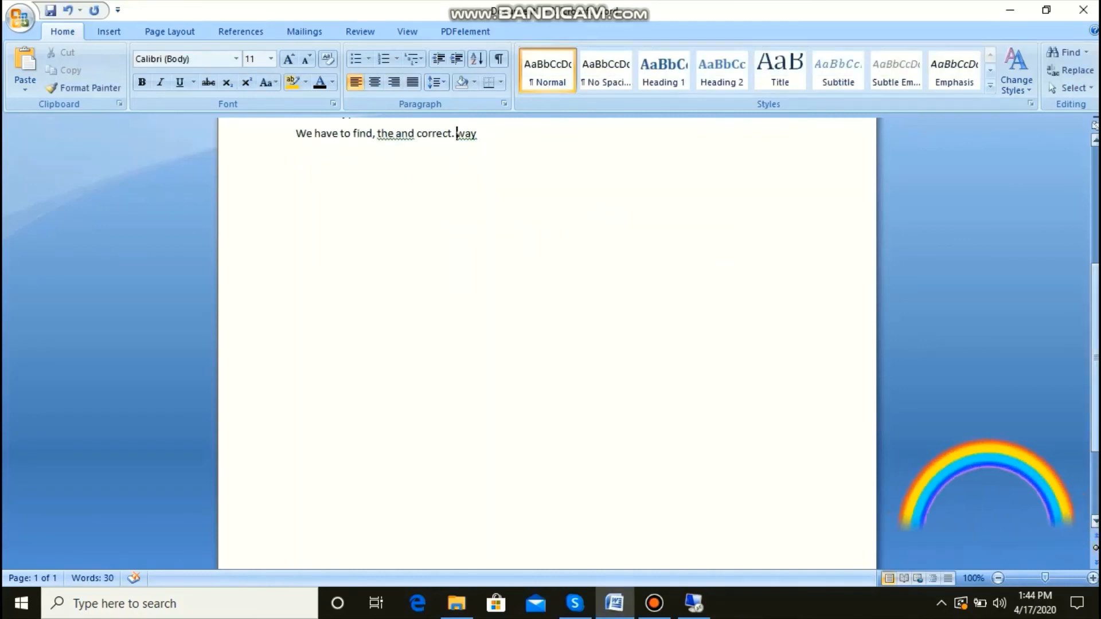
# Step: Correct the misspelled word "tppes" in the underlined title to "types" from its spelling suggestions
pyautogui.scroll(5, 547, 286)
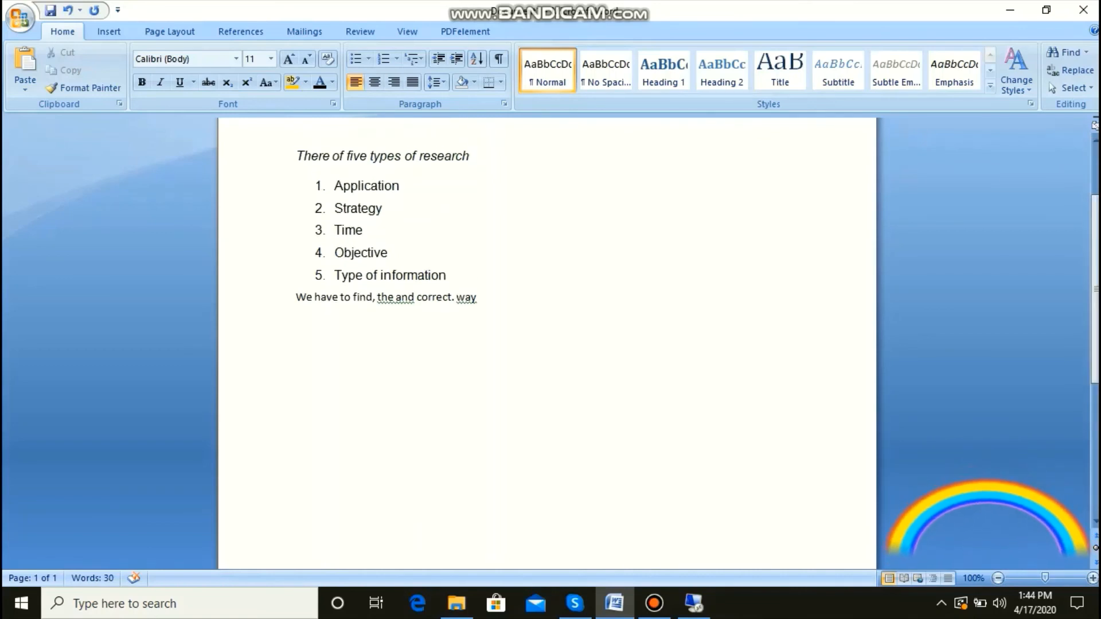
pyautogui.scroll(3, 547, 344)
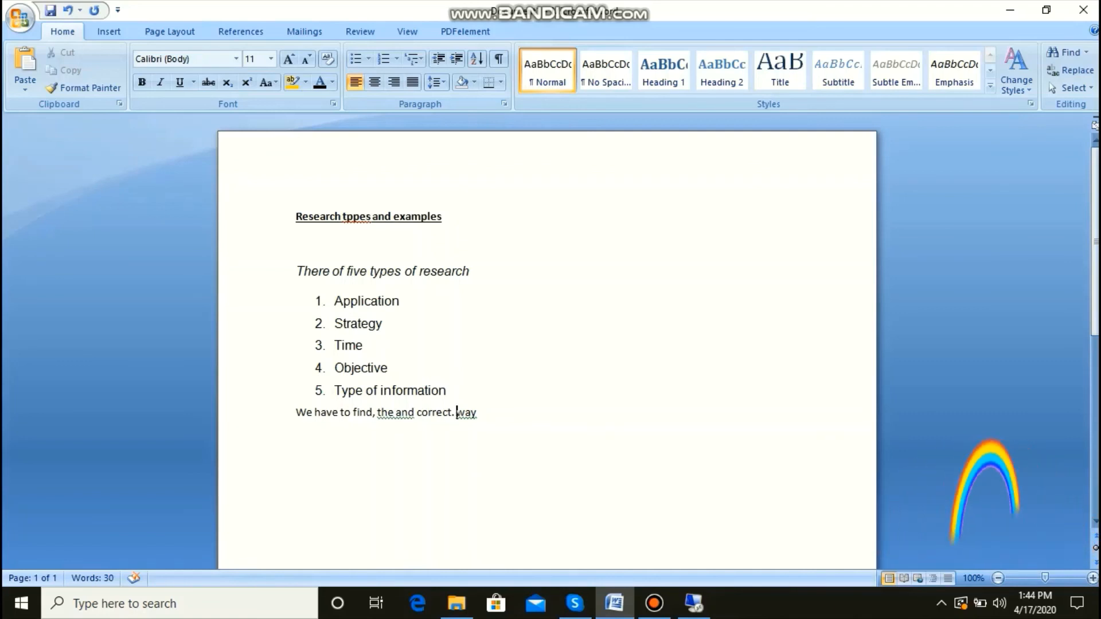
pyautogui.rightClick(354, 216)
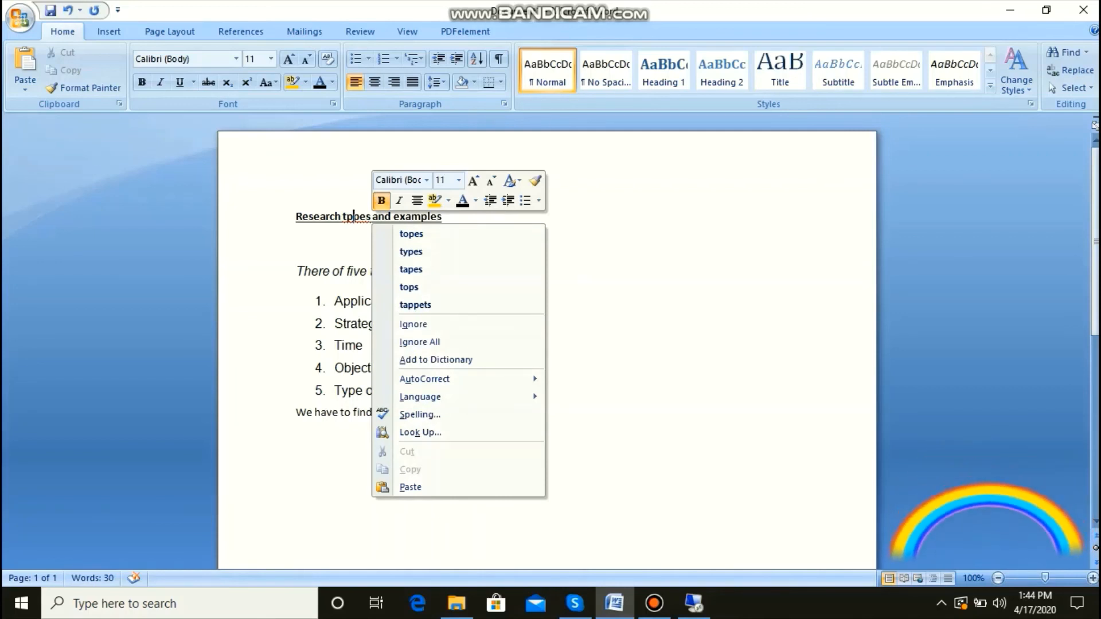
pyautogui.press('Down')
pyautogui.press('Down')
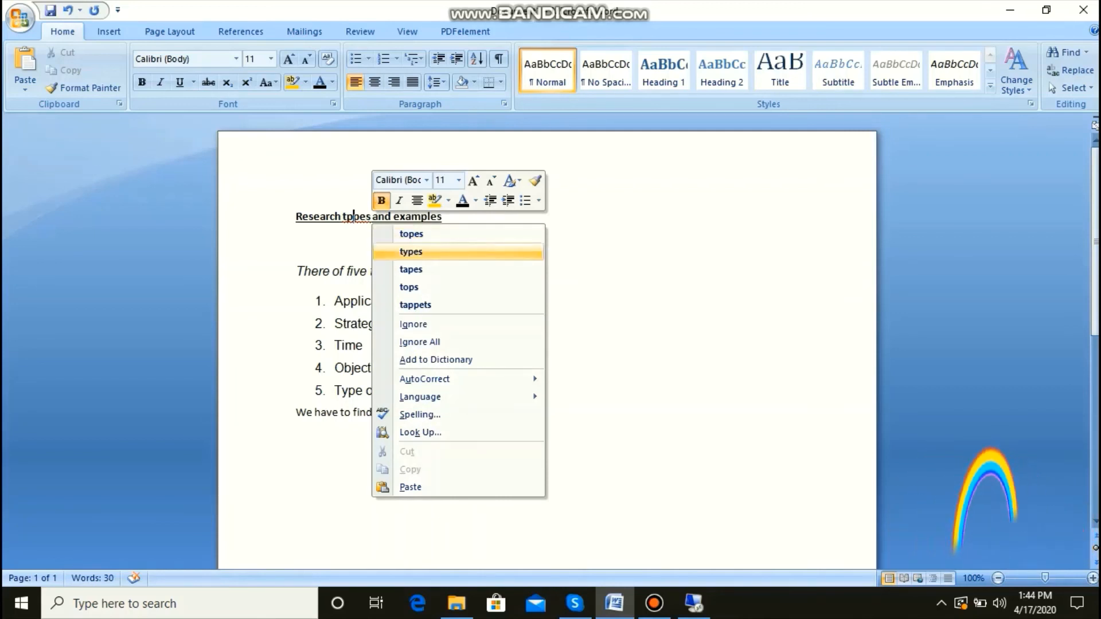
pyautogui.press('Down')
pyautogui.press('Down')
pyautogui.press('Down')
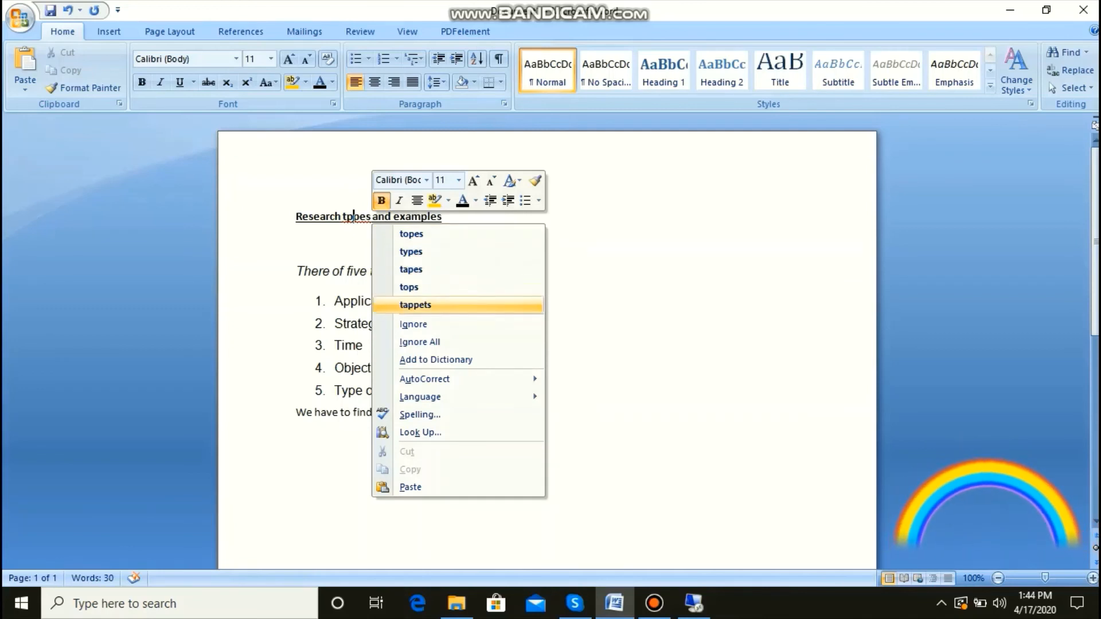
pyautogui.press('Up')
pyautogui.press('Up')
pyautogui.press('Up')
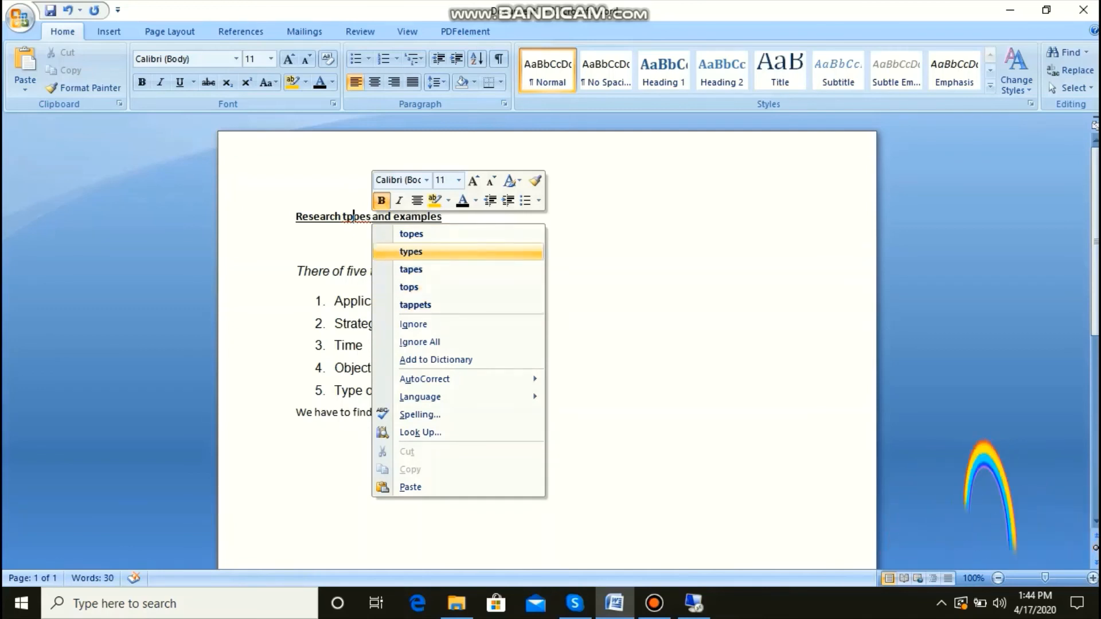
pyautogui.press('Down')
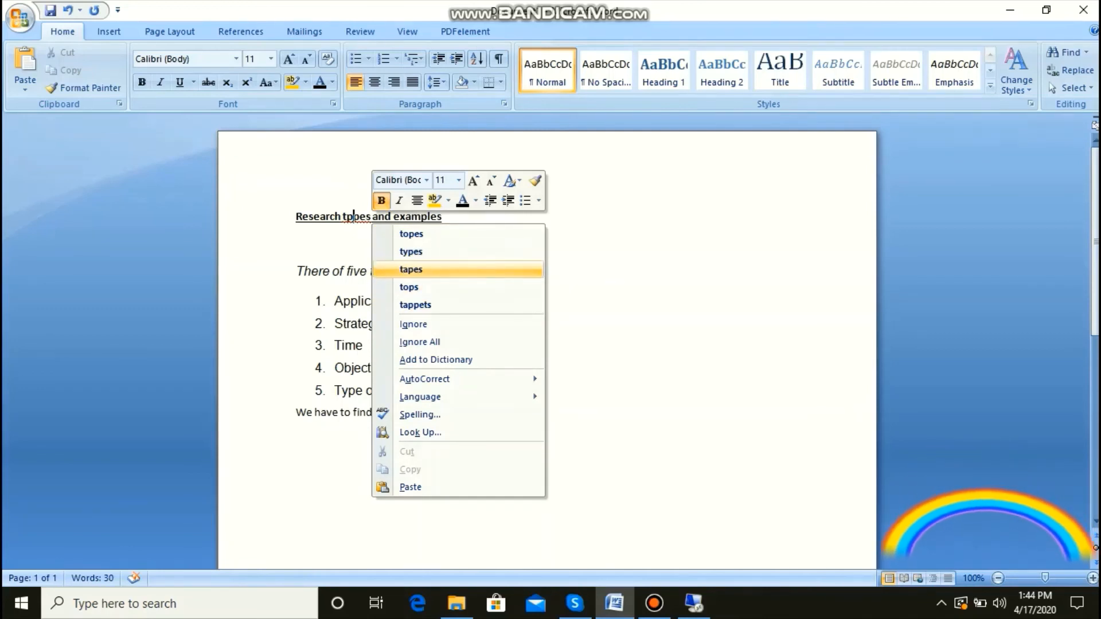
pyautogui.press('Up')
pyautogui.press('Up')
pyautogui.press('Down')
pyautogui.press('Down')
pyautogui.press('Down')
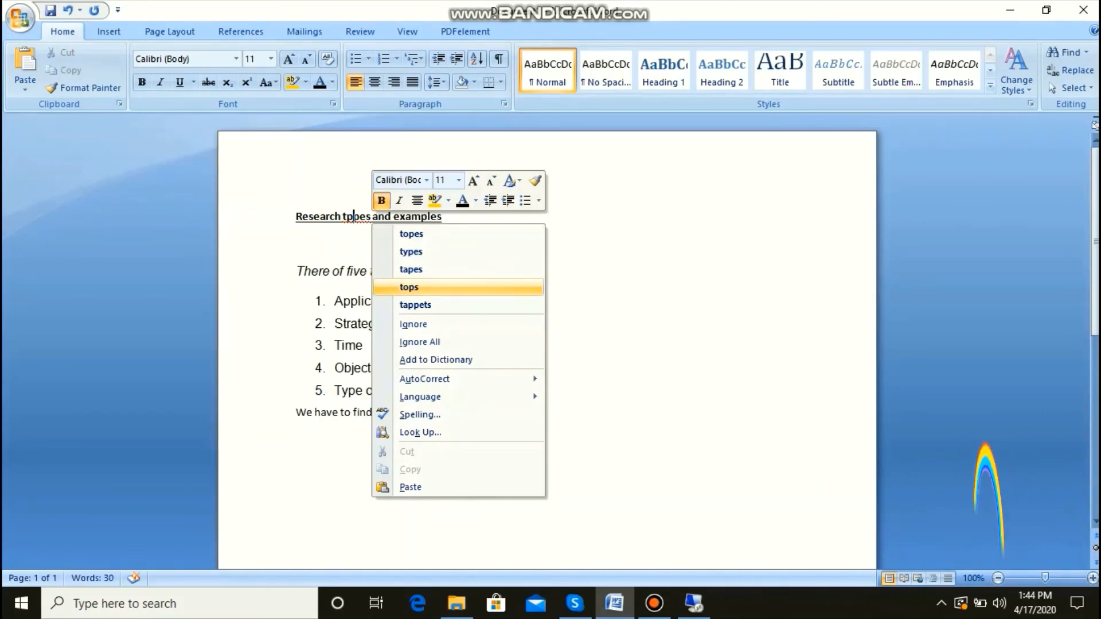
pyautogui.press('Up')
pyautogui.press('Up')
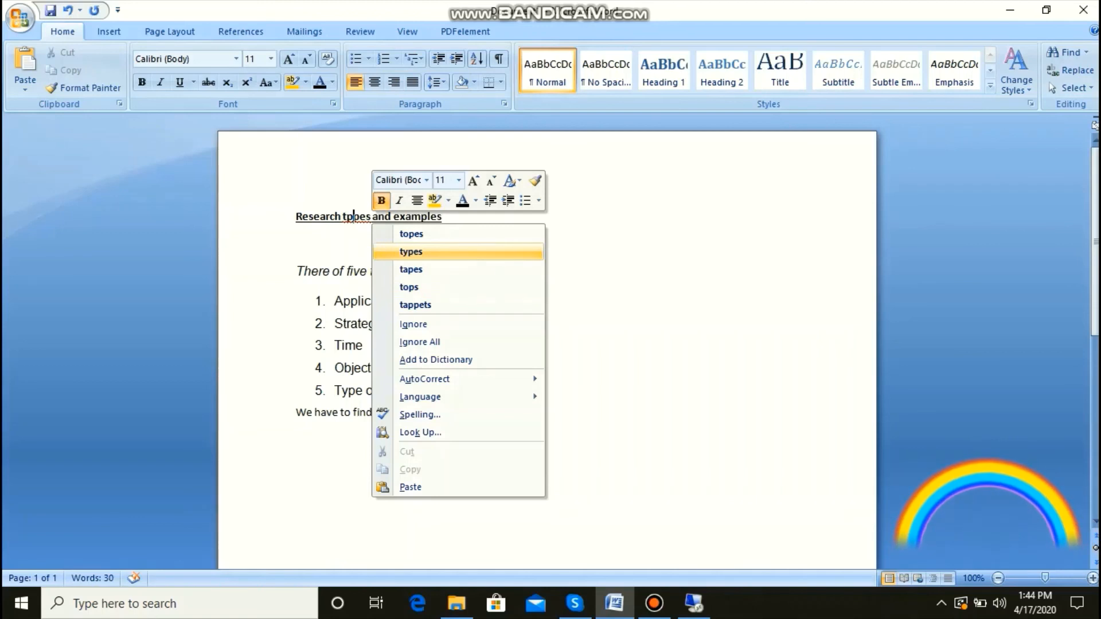
pyautogui.press('Return')
pyautogui.press('Down')
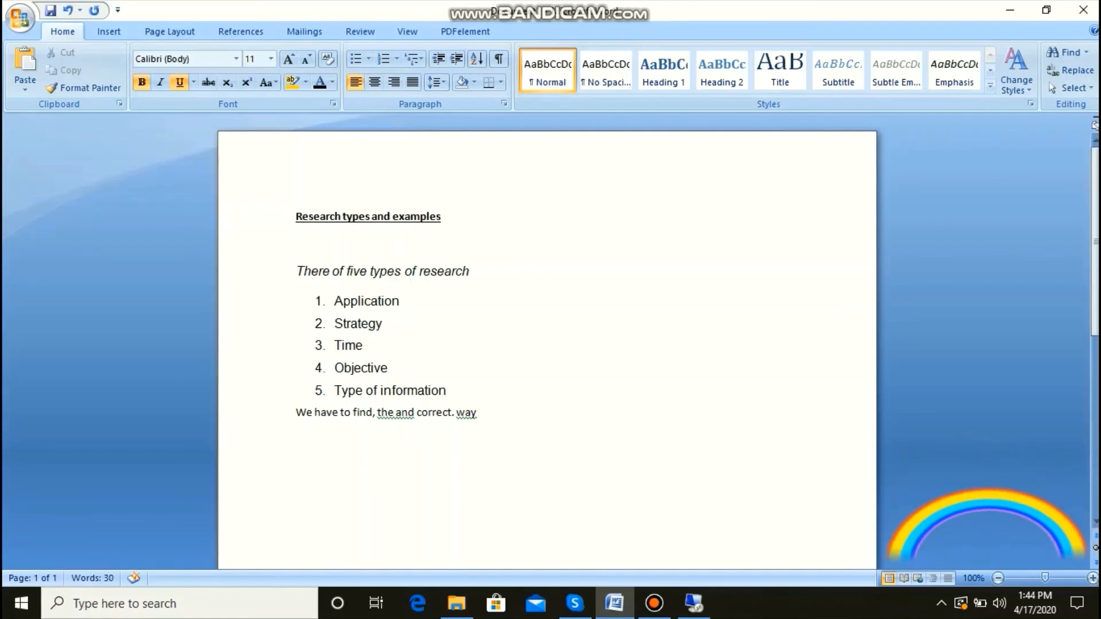
# Step: Check the grammar suggestion for "the and" in the last sentence and delete the comma after "find"
pyautogui.rightClick(413, 417)
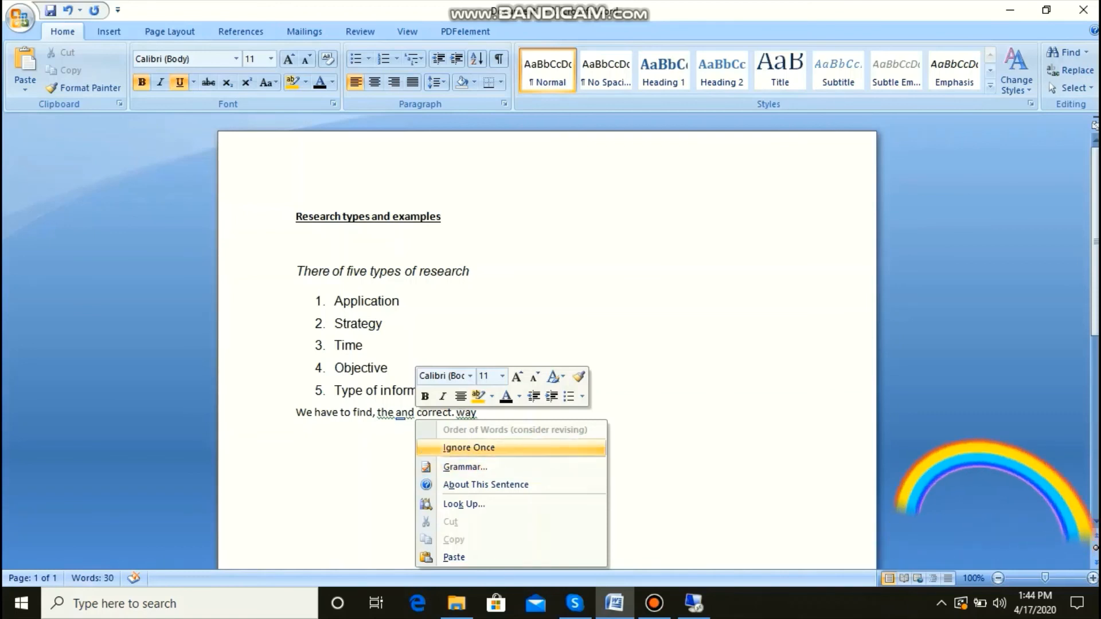
pyautogui.click(396, 412)
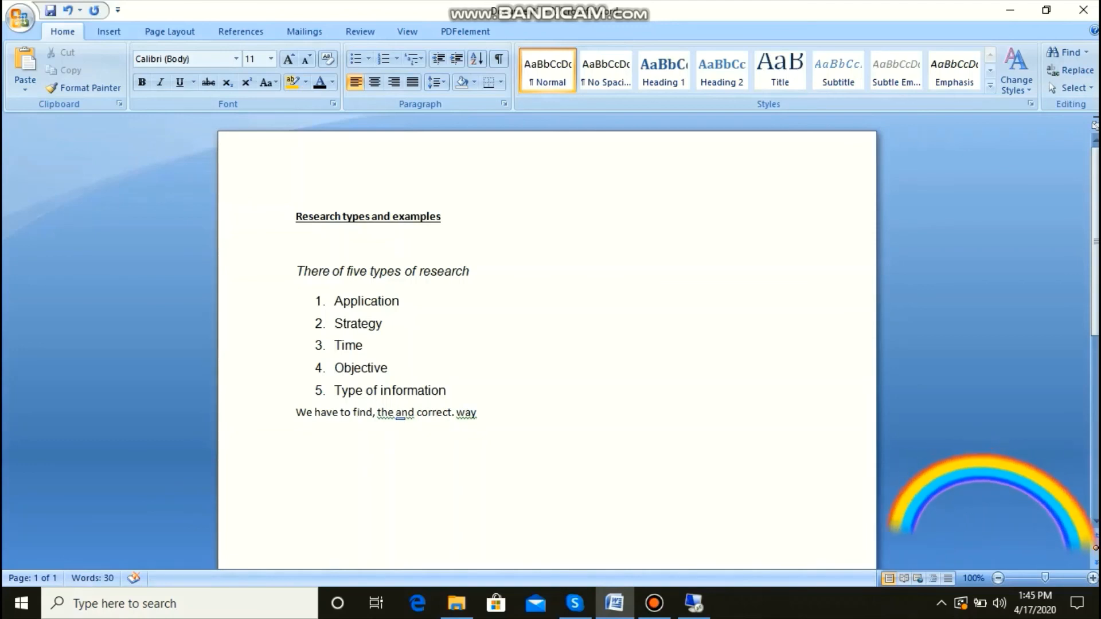
pyautogui.press('Left')
pyautogui.press('Left')
pyautogui.press('Left')
pyautogui.press('Left')
pyautogui.press('Left')
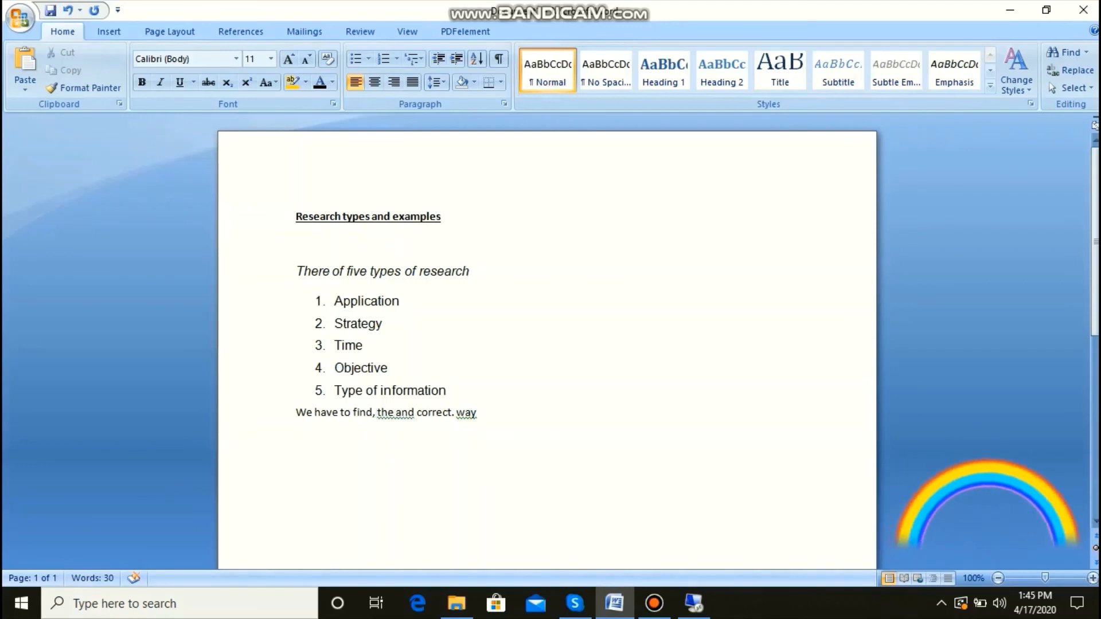
pyautogui.press('BackSpace')
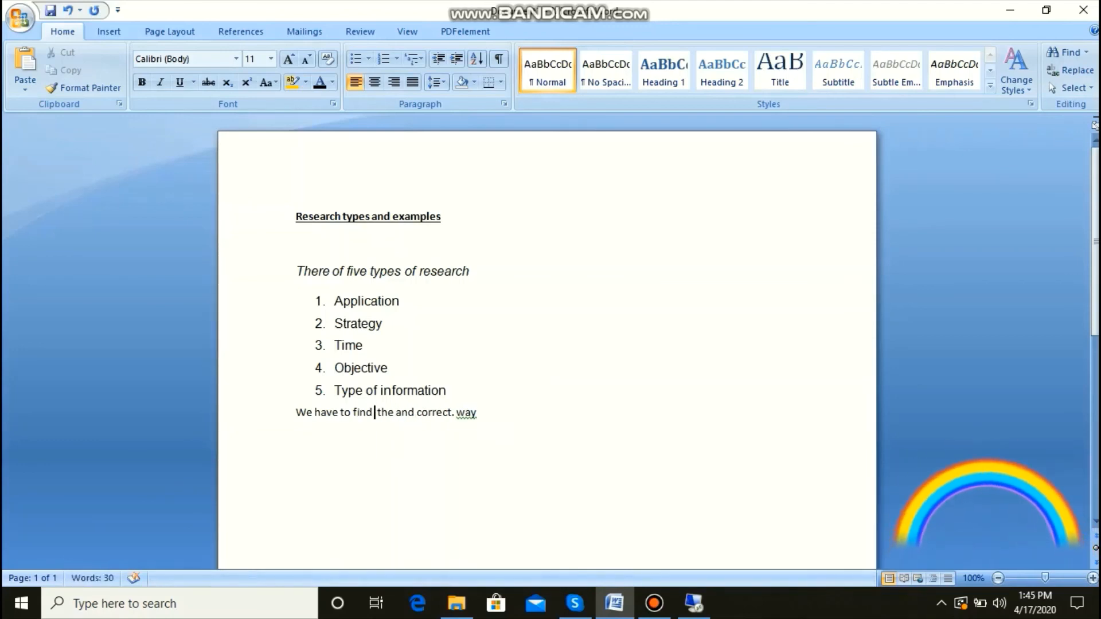
# Step: Delete the word "the" before "and" in the last sentence
pyautogui.click(448, 391)
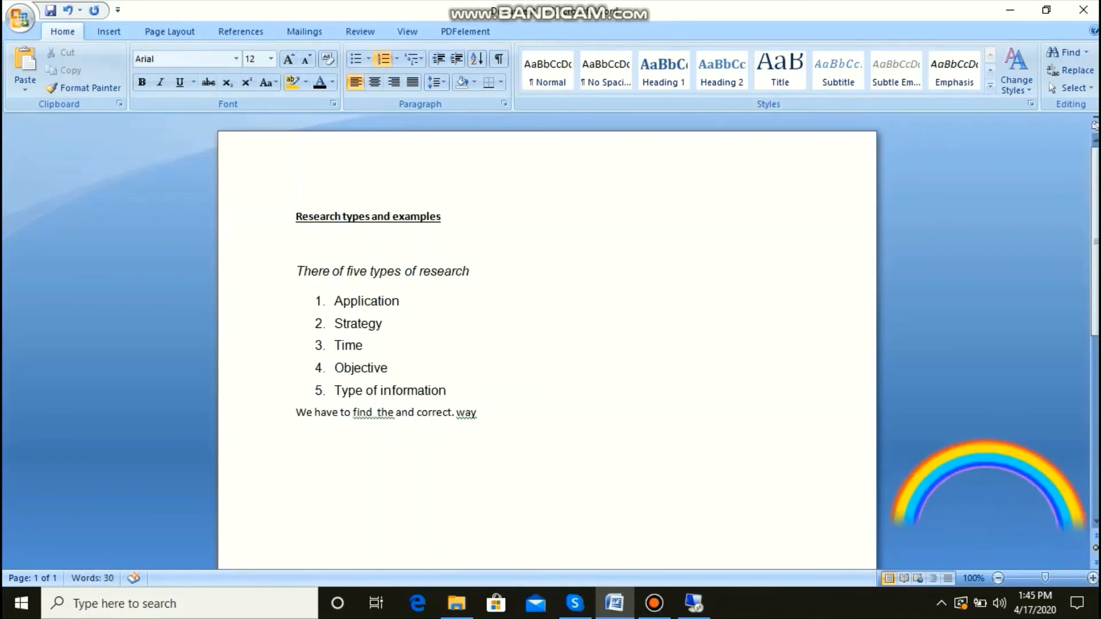
pyautogui.click(378, 412)
pyautogui.click(396, 412)
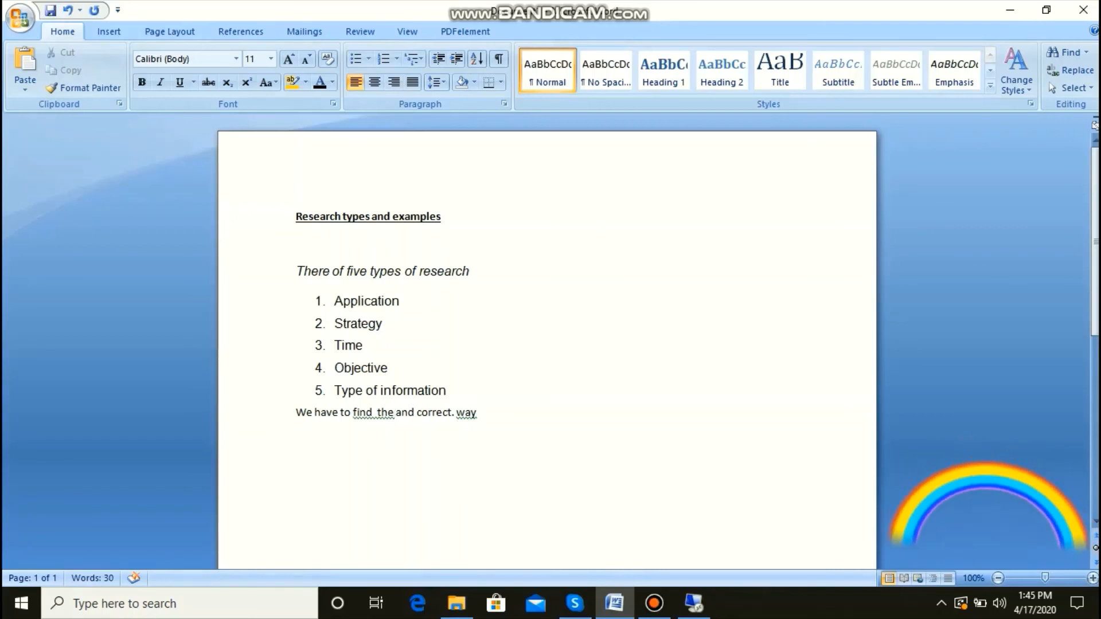
pyautogui.press('BackSpace')
pyautogui.press('BackSpace')
pyautogui.press('BackSpace')
pyautogui.press('BackSpace')
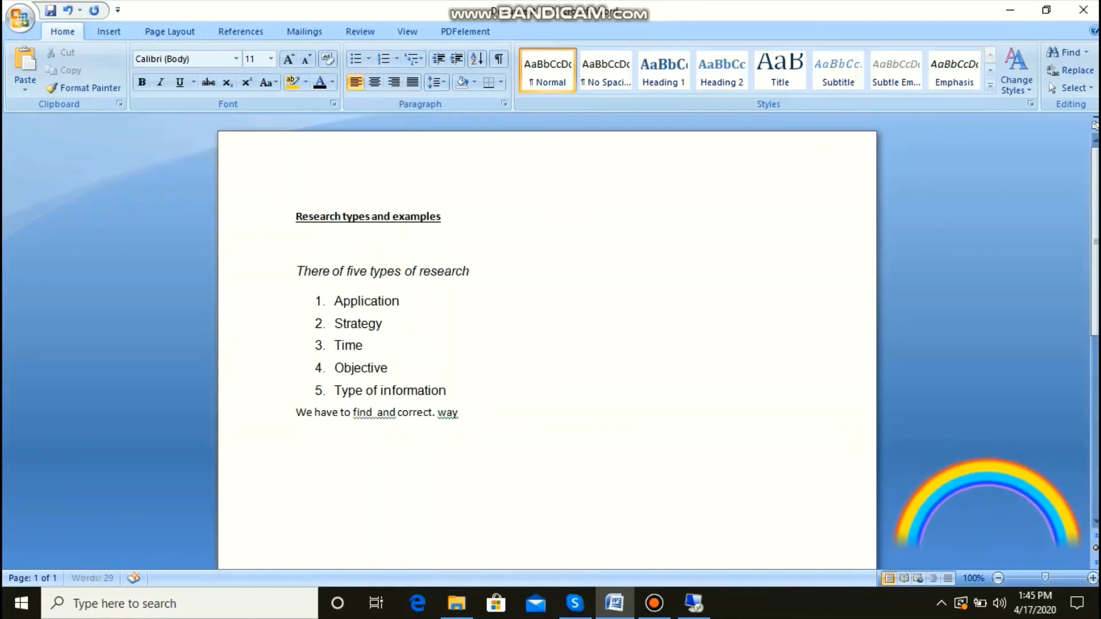
# Step: Apply the suggested grammar correction to remove the extra space between "find" and "and"
pyautogui.click(439, 413)
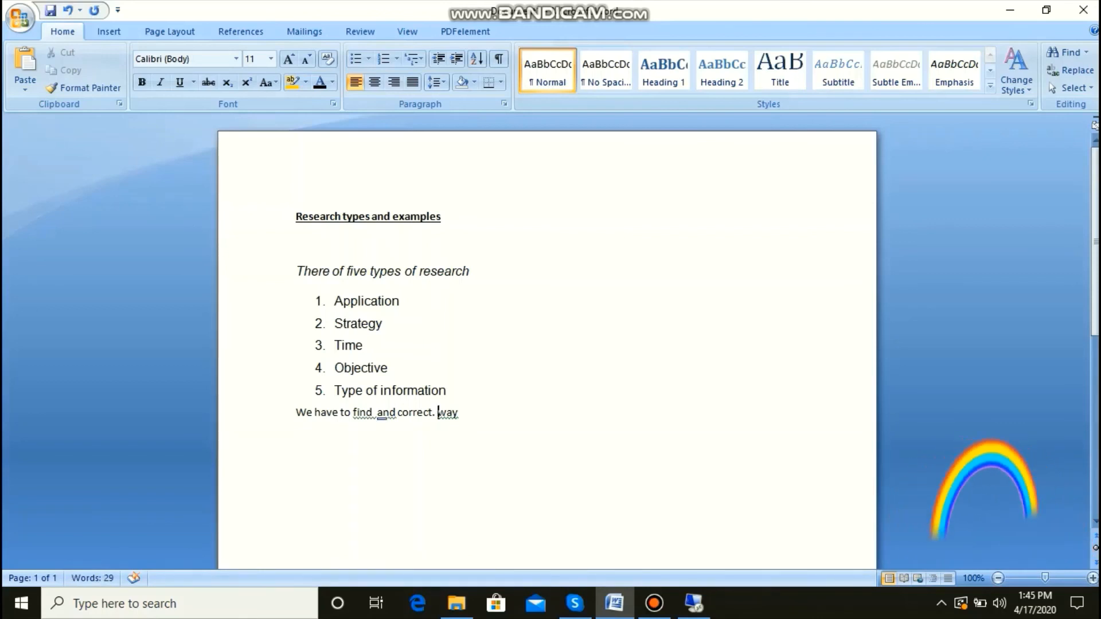
pyautogui.rightClick(395, 418)
pyautogui.click(442, 429)
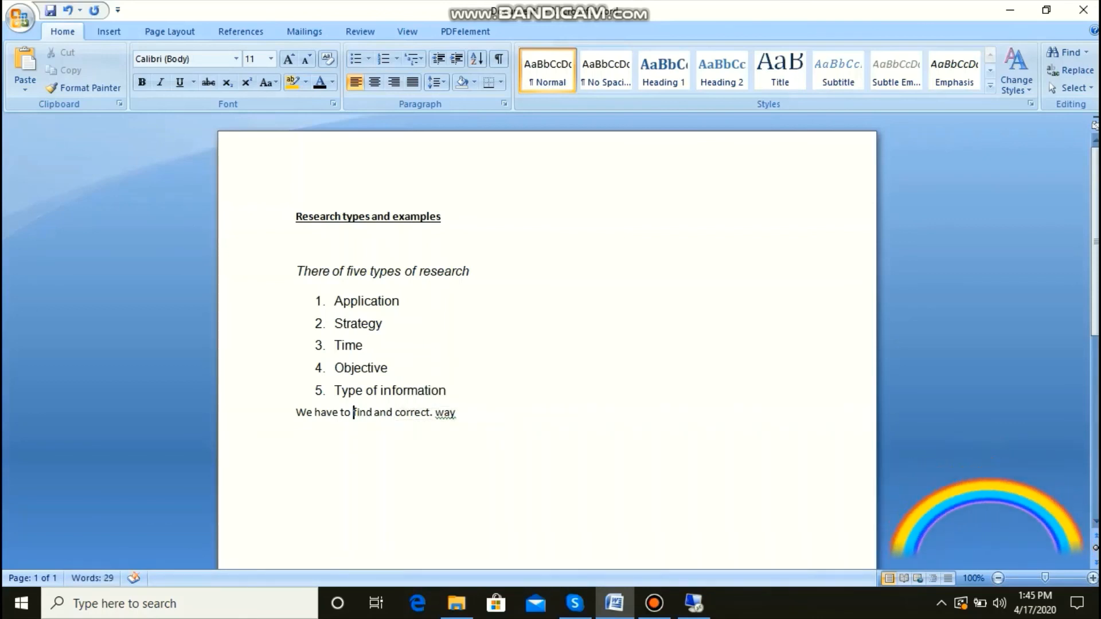
# Step: Remove the period between "correct" and "way", leaving a single space, and rerun the spelling and grammar check
pyautogui.click(432, 413)
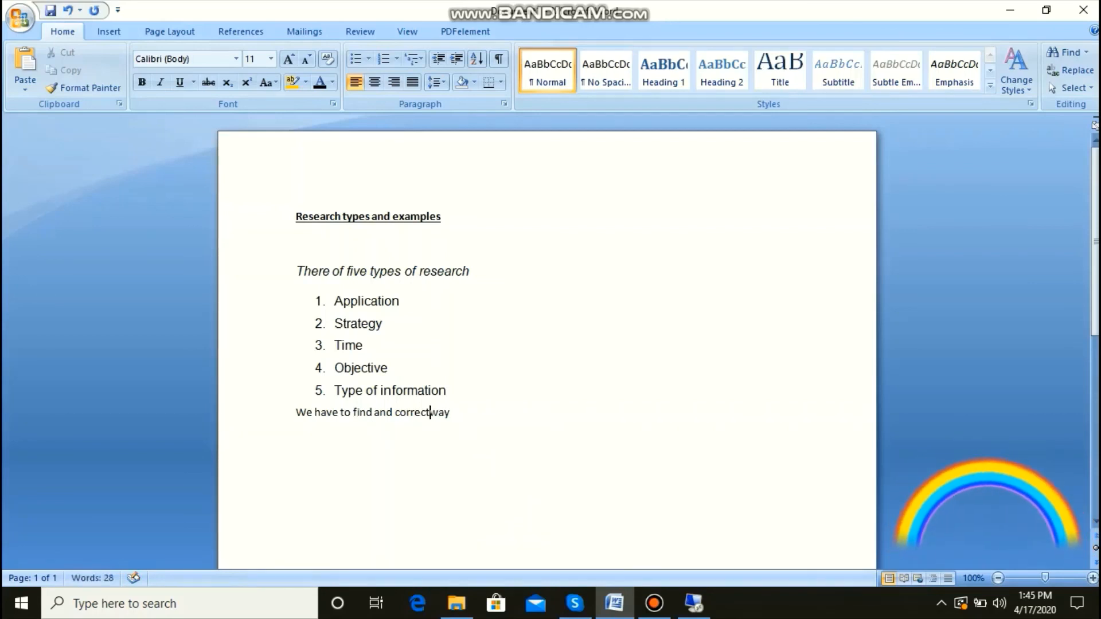
pyautogui.press('BackSpace')
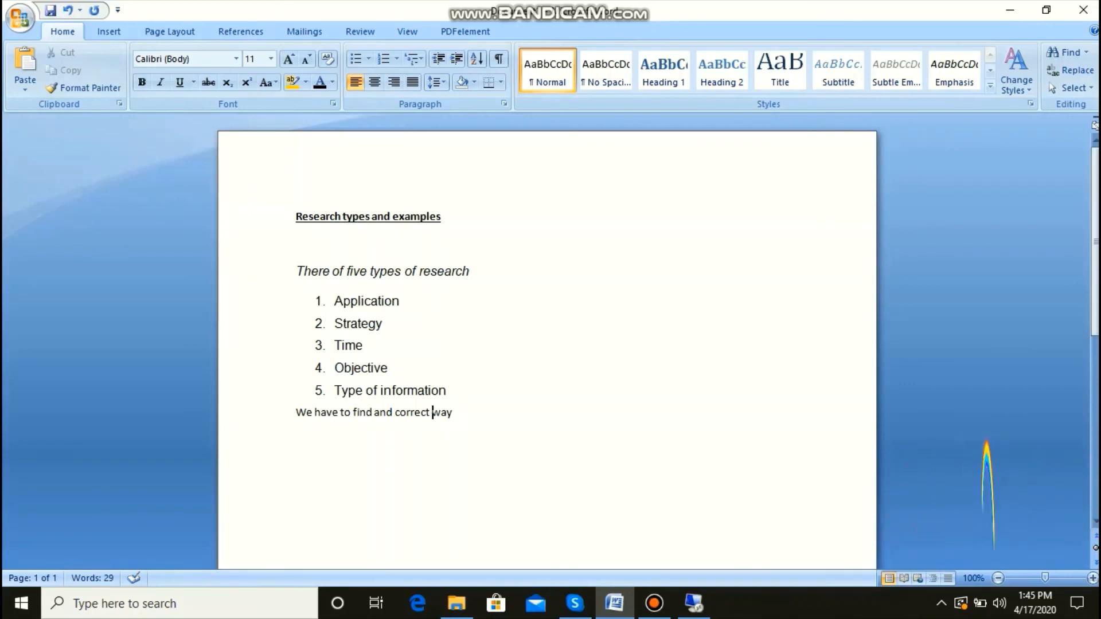
pyautogui.click(454, 412)
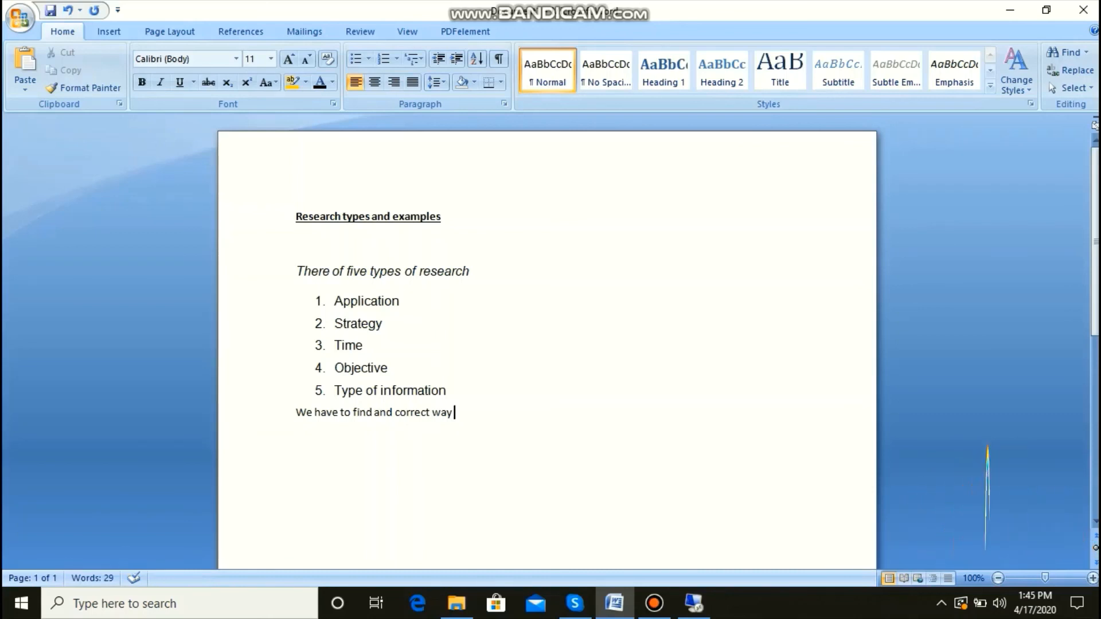
pyautogui.press('F7')
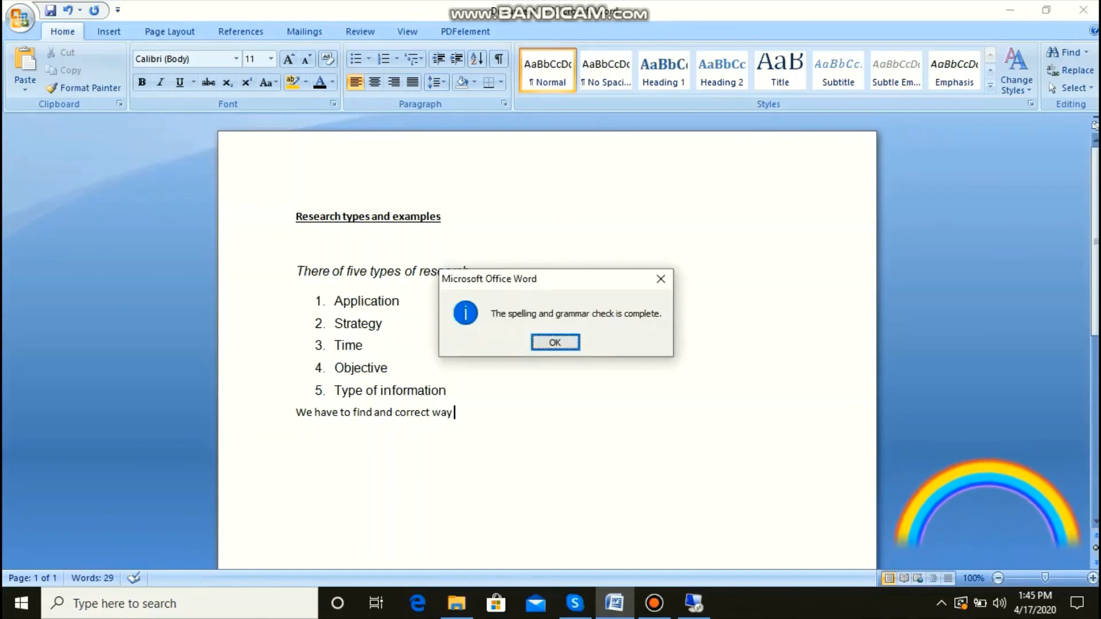